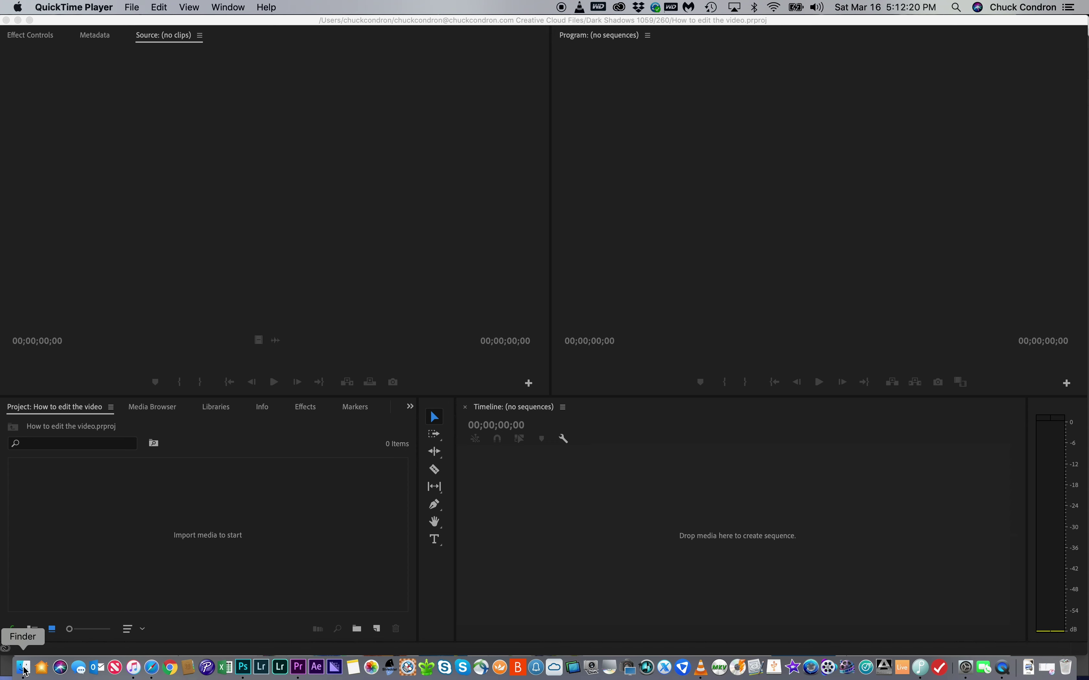
Step: Create a sequence from Sweet Emotion.mp4 in the Video Working Folder by adding it to the empty timeline
{"action": "left_click", "coordinate": [23, 668]}
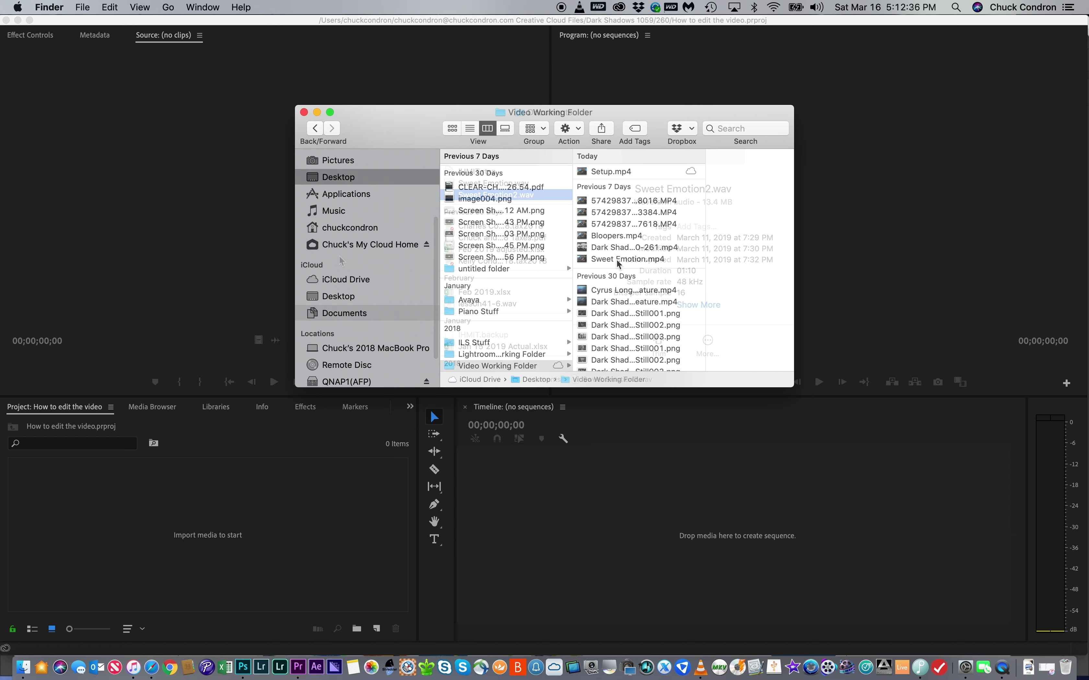
{"action": "left_click", "coordinate": [618, 263]}
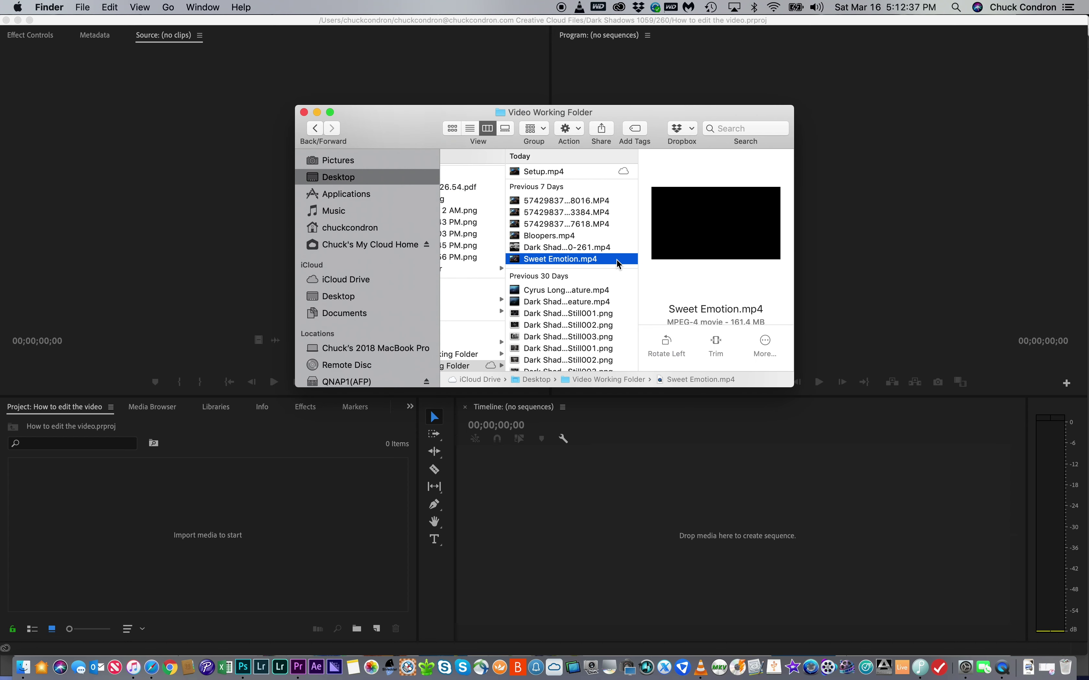
{"action": "left_click_drag", "start_coordinate": [617, 263], "coordinate": [591, 512]}
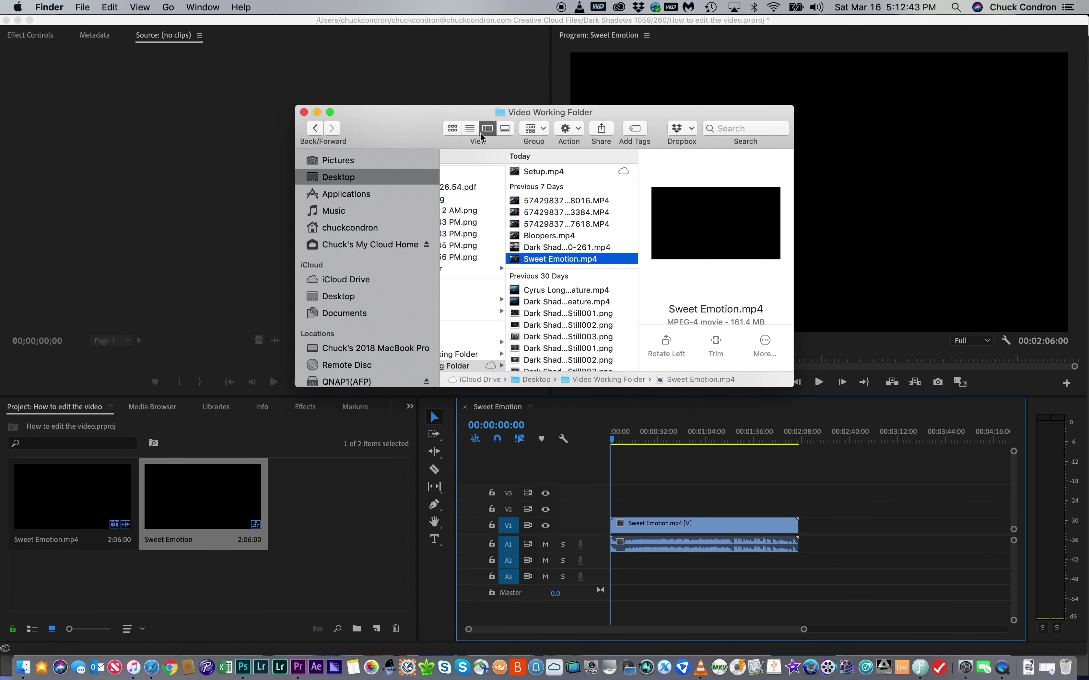
{"action": "left_click", "coordinate": [304, 112]}
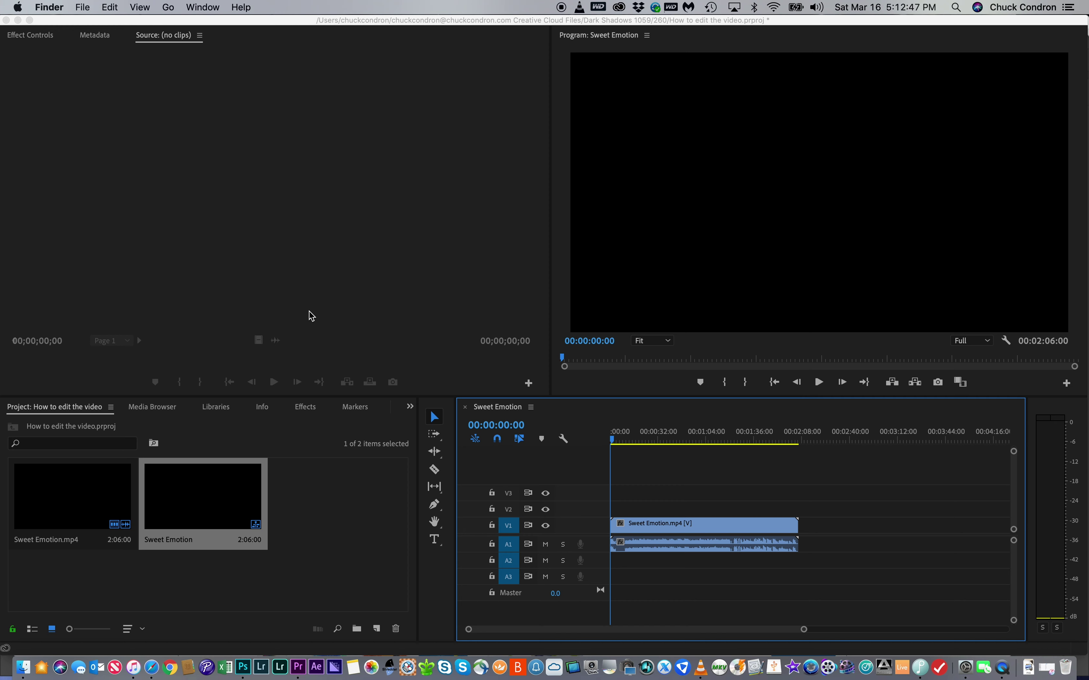
Step: Place the playhead at 00:00:10:09 in the timeline, where the music starts in the clip's waveform
{"action": "left_click", "coordinate": [615, 445]}
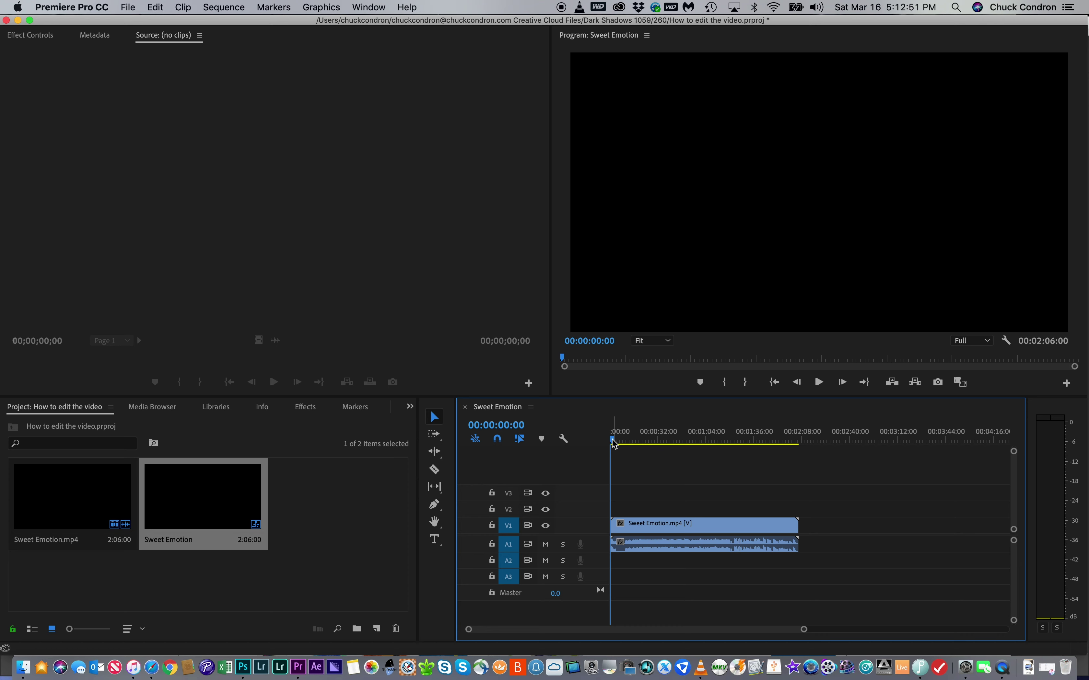
{"action": "mouse_move", "coordinate": [615, 443]}
{"action": "left_mouse_down"}
{"action": "mouse_move", "coordinate": [690, 444]}
{"action": "mouse_move", "coordinate": [595, 444]}
{"action": "left_mouse_up"}
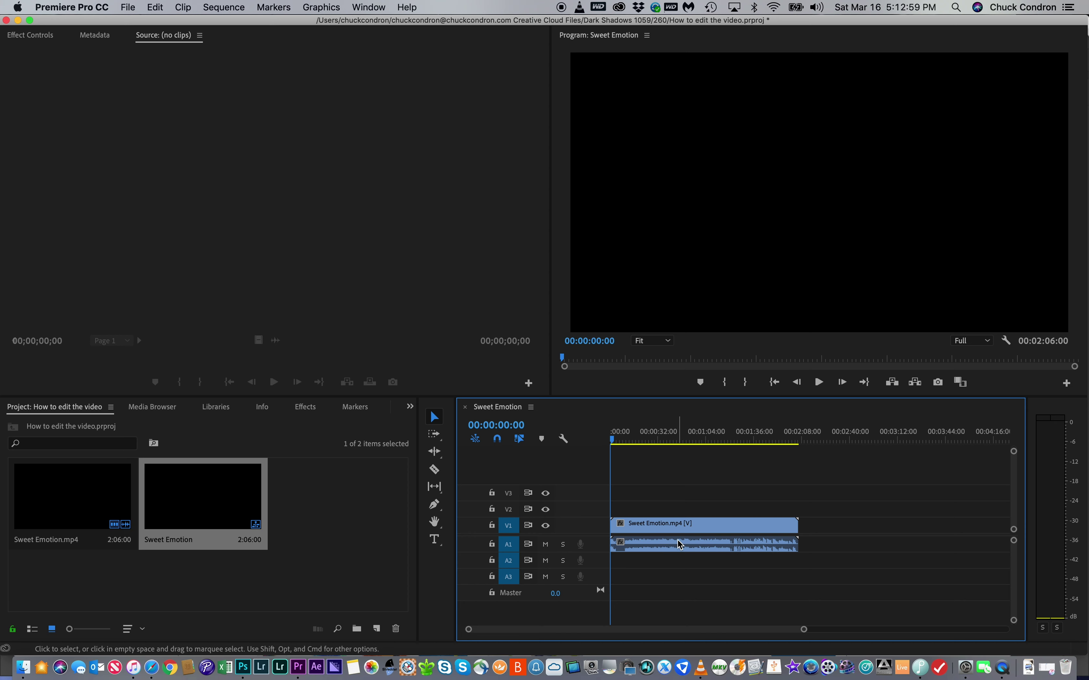
{"action": "mouse_move", "coordinate": [681, 544]}
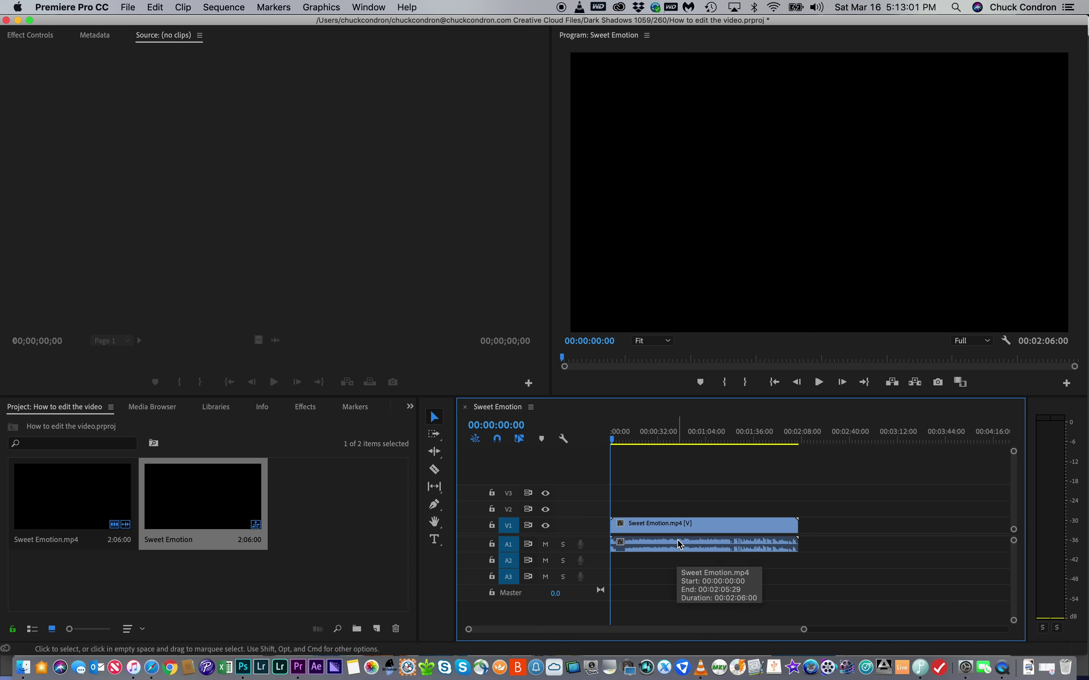
{"action": "key", "text": "="}
{"action": "key", "text": "="}
{"action": "key", "text": "="}
{"action": "key", "text": "="}
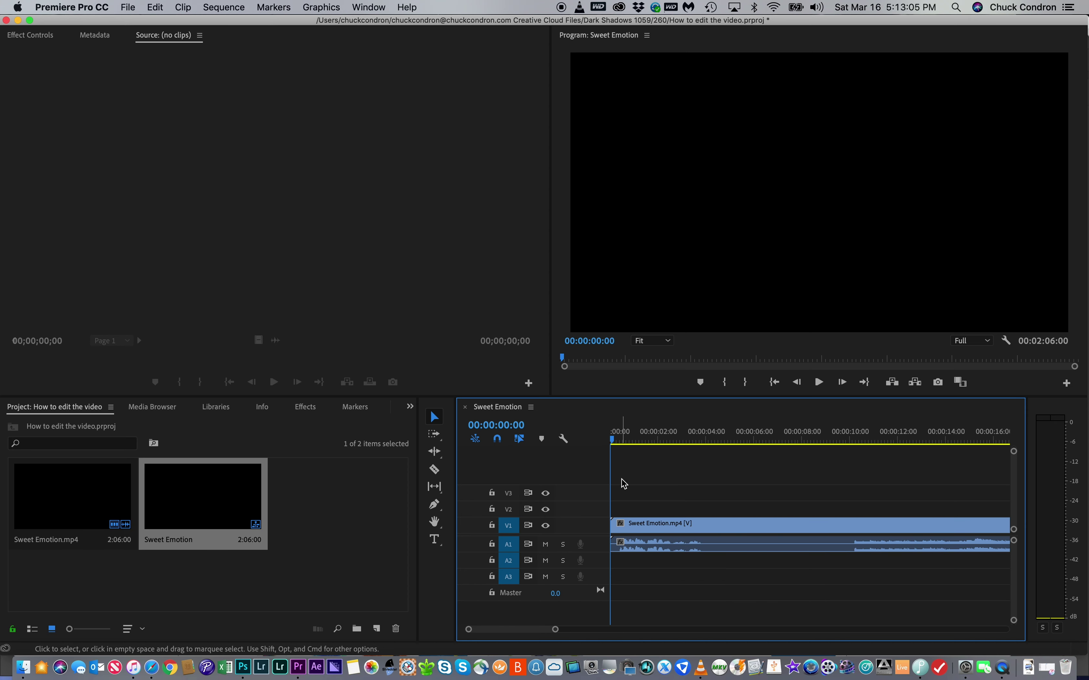
{"action": "left_click_drag", "start_coordinate": [616, 444], "coordinate": [816, 448]}
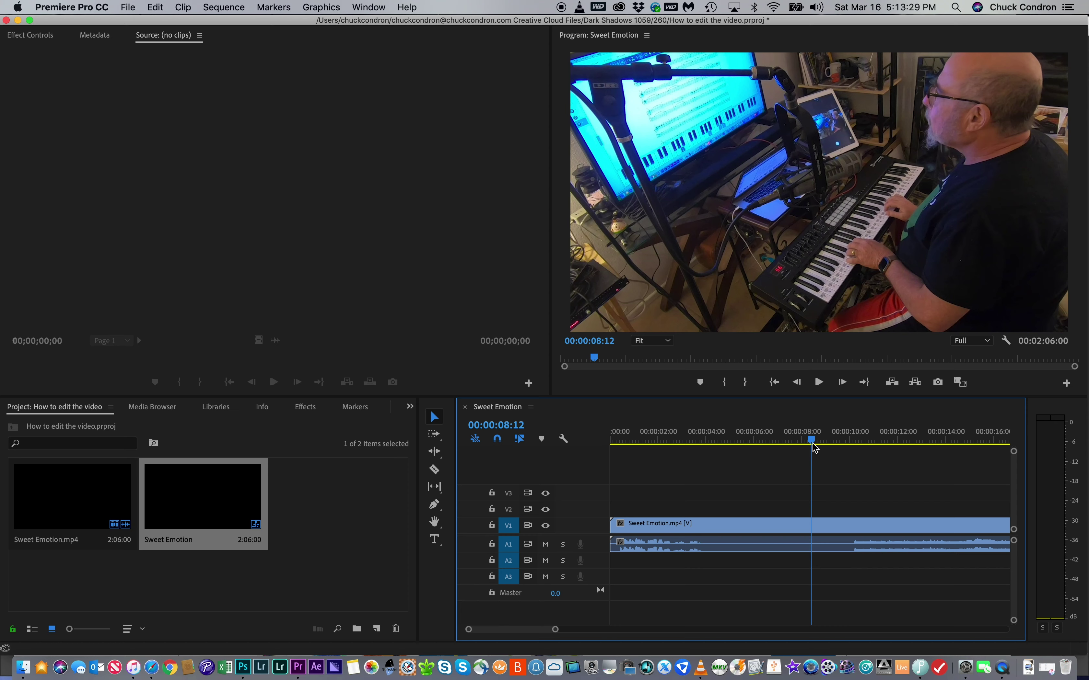
{"action": "key", "text": "Left"}
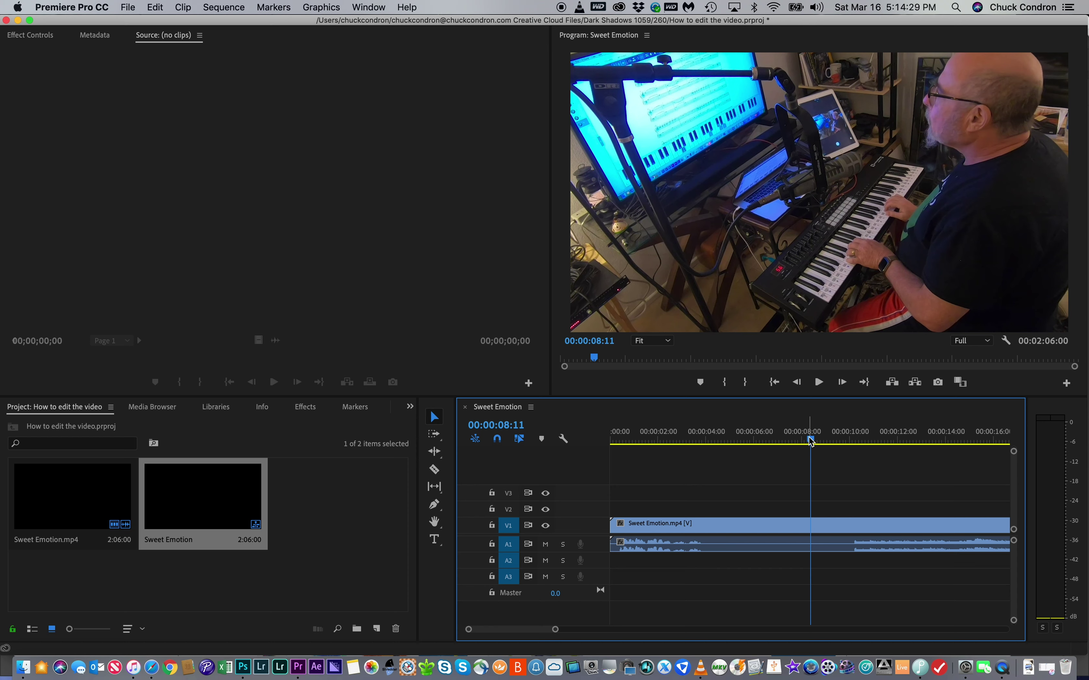
{"action": "left_click_drag", "start_coordinate": [811, 441], "coordinate": [857, 440]}
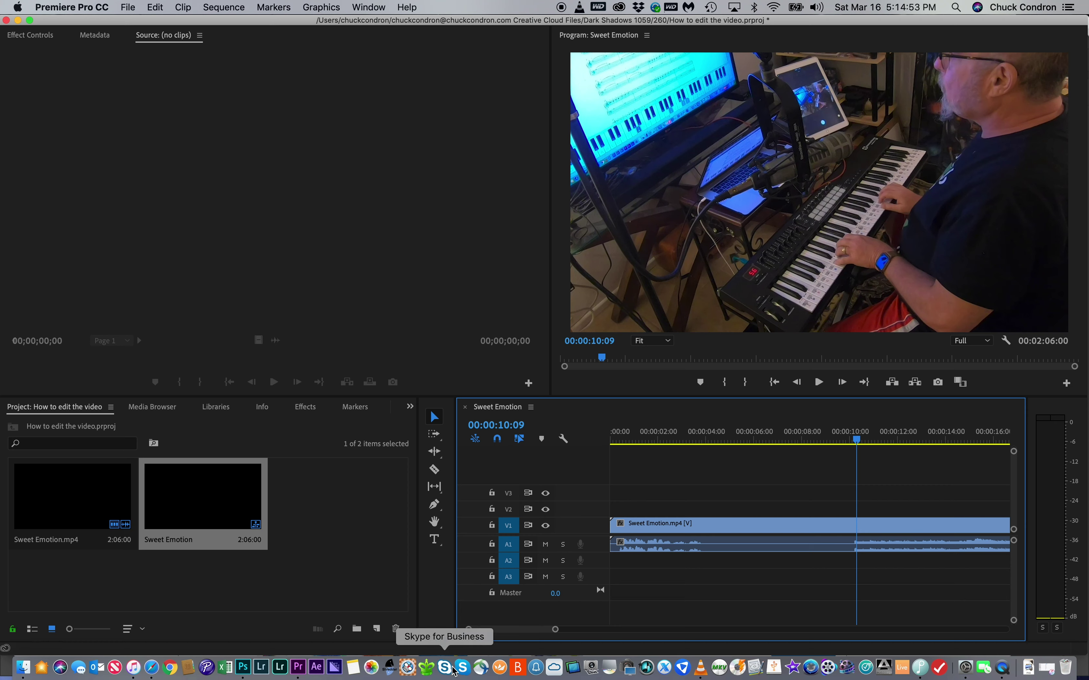
Step: Switch to Playground, turn on the piano demo for both hands, and record a short playthrough of the Ledger Lines challenge
{"action": "left_click", "coordinate": [922, 668]}
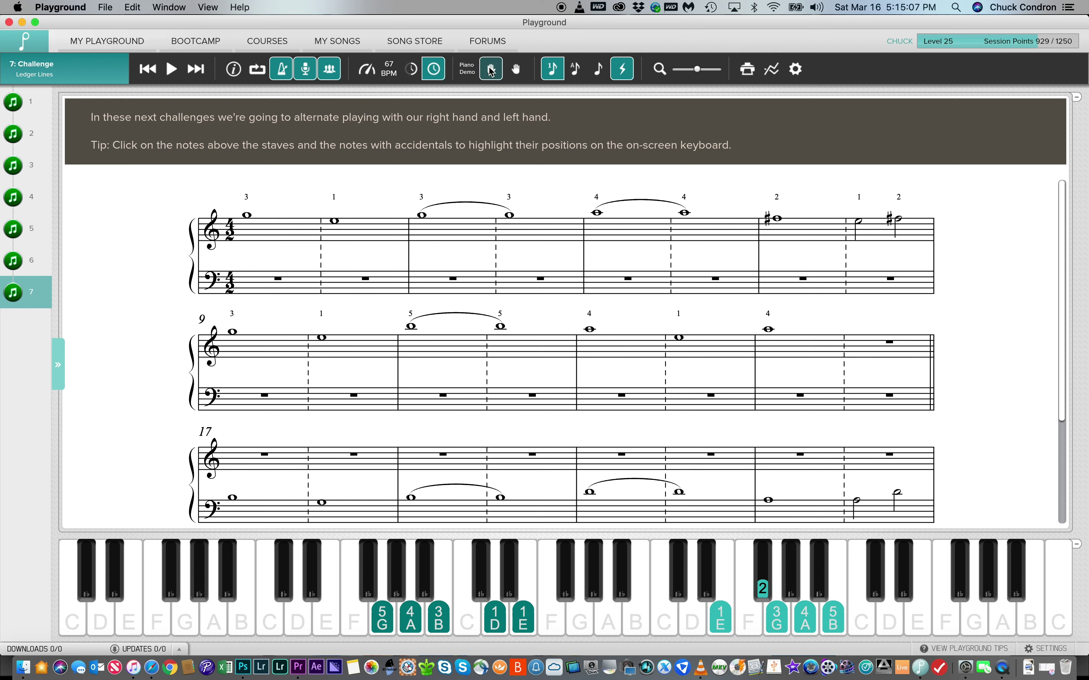
{"action": "left_click", "coordinate": [517, 71]}
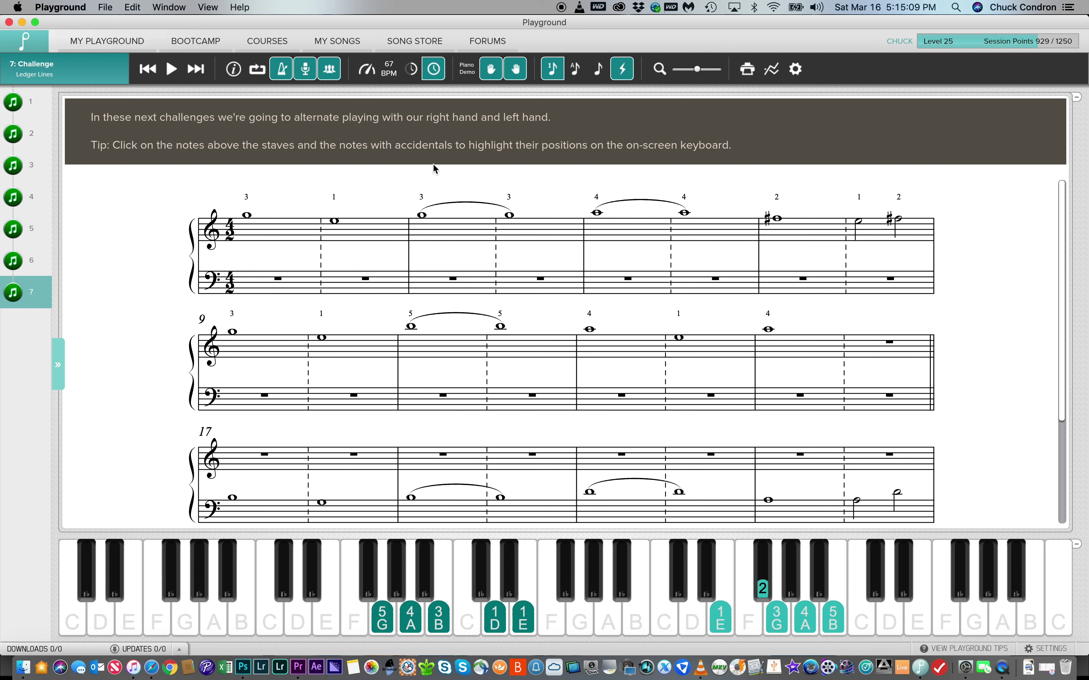
{"action": "left_click", "coordinate": [171, 70]}
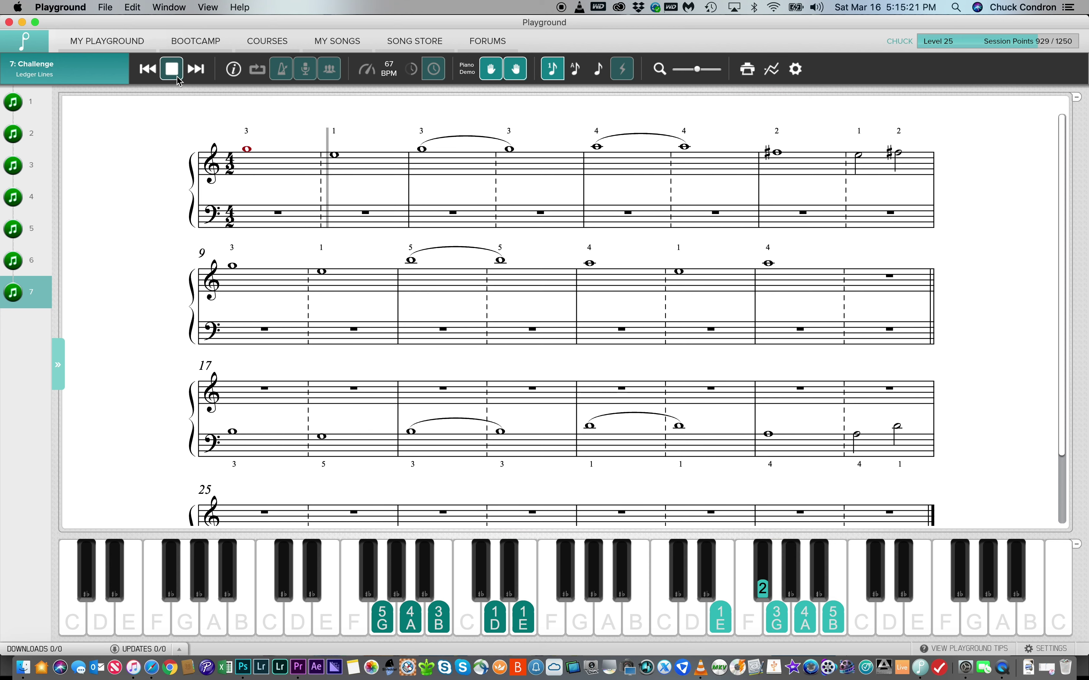
{"action": "left_click", "coordinate": [172, 70]}
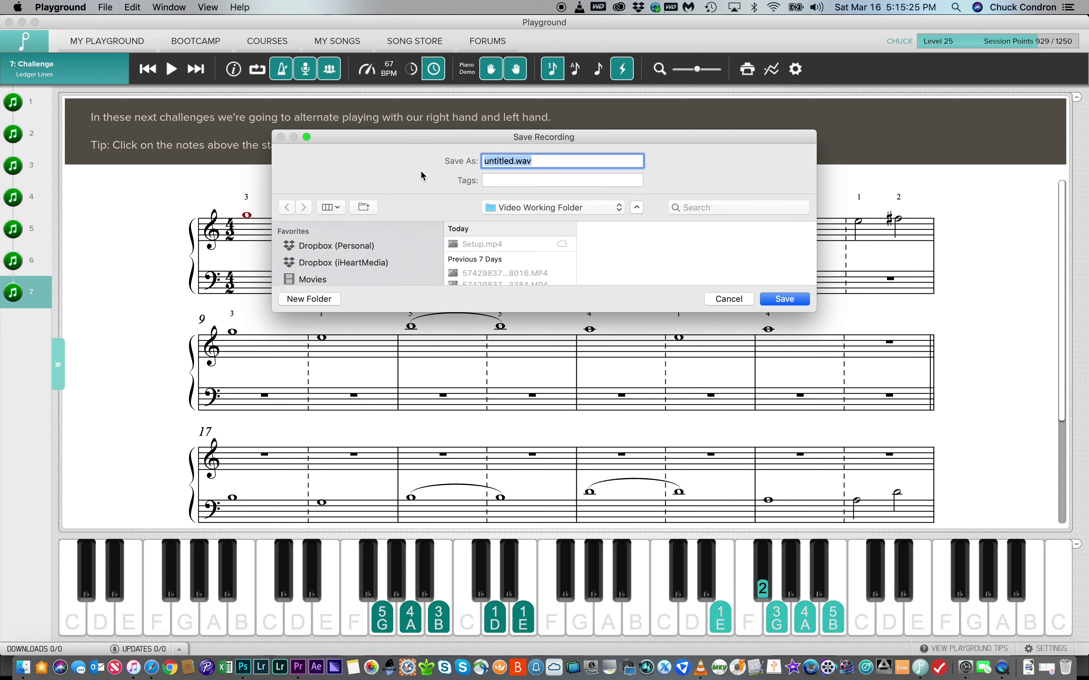
Step: Name the recording "my awesome performance.wav" in the save dialog, but cancel saving it
{"action": "left_click_drag", "start_coordinate": [426, 135], "coordinate": [411, 147]}
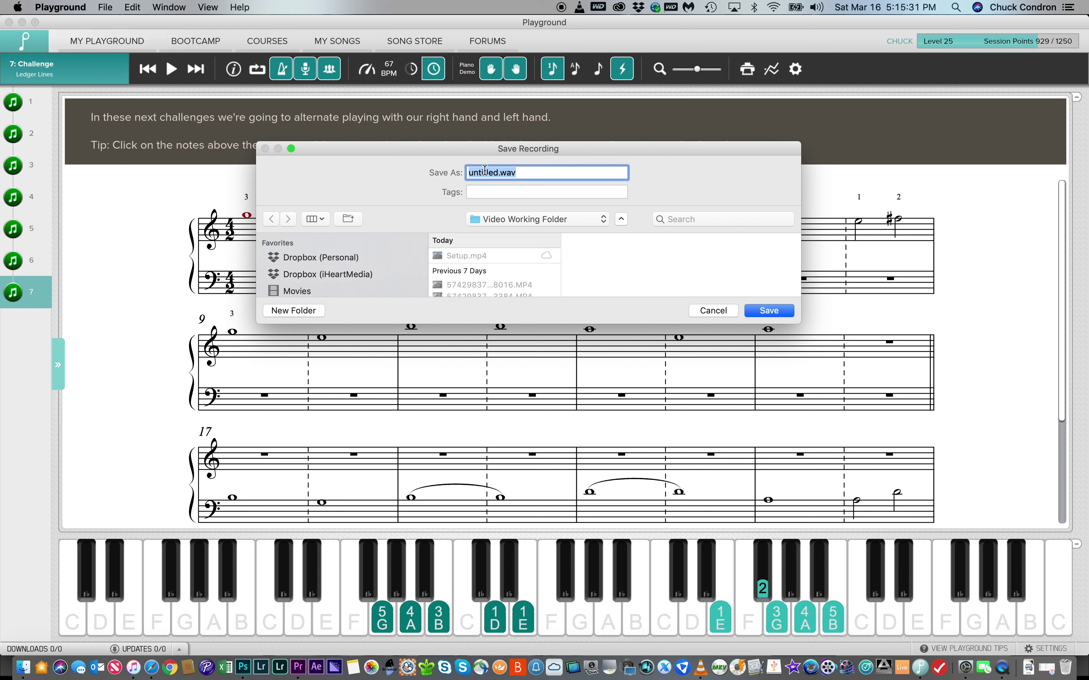
{"action": "left_click", "coordinate": [498, 173]}
{"action": "key", "text": "BackSpace"}
{"action": "key", "text": "BackSpace"}
{"action": "key", "text": "BackSpace"}
{"action": "key", "text": "BackSpace"}
{"action": "key", "text": "BackSpace"}
{"action": "key", "text": "BackSpace"}
{"action": "key", "text": "BackSpace"}
{"action": "key", "text": "BackSpace"}
{"action": "type", "text": "my awesome per"}
{"action": "type", "text": "nce"}
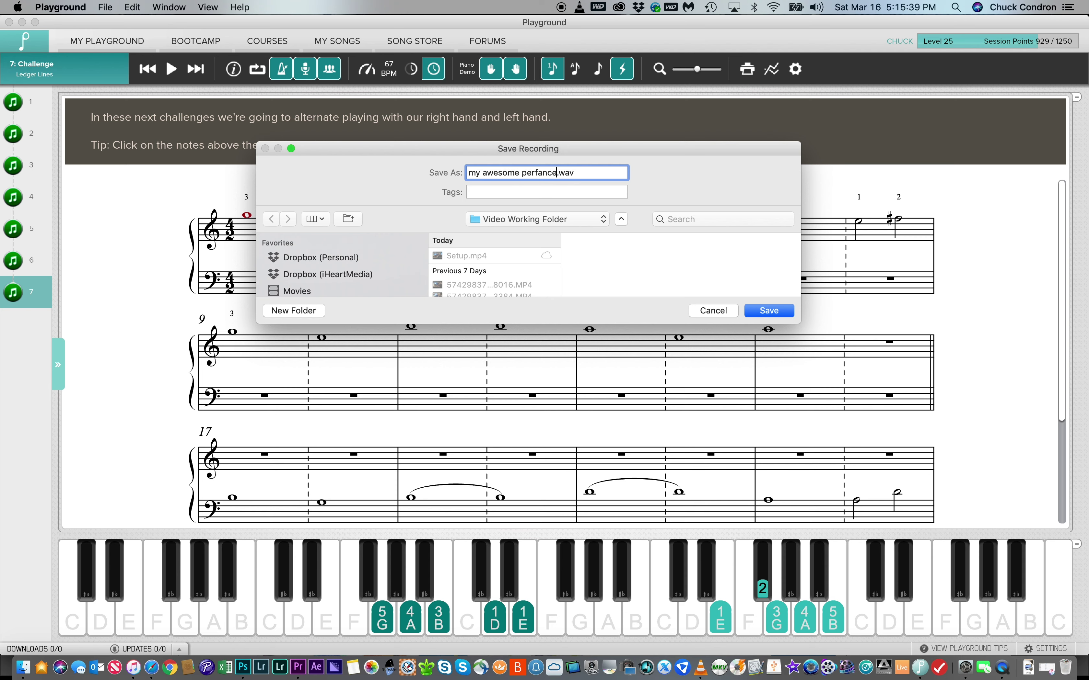
{"action": "key", "text": "BackSpace"}
{"action": "key", "text": "BackSpace"}
{"action": "key", "text": "BackSpace"}
{"action": "key", "text": "BackSpace"}
{"action": "type", "text": "ormance"}
{"action": "left_click", "coordinate": [712, 313]}
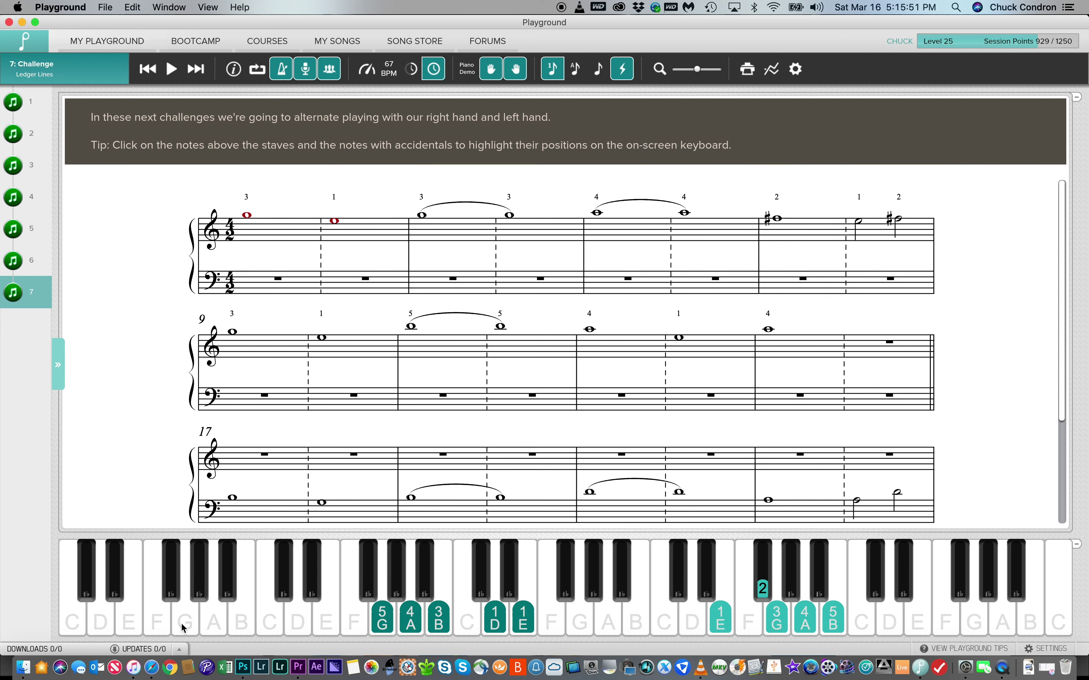
Step: Switch back to Premiere Pro and place Sweet Emotion2.wav from the Documents folder on track A2 at 00:00:10:02
{"action": "left_click", "coordinate": [304, 672]}
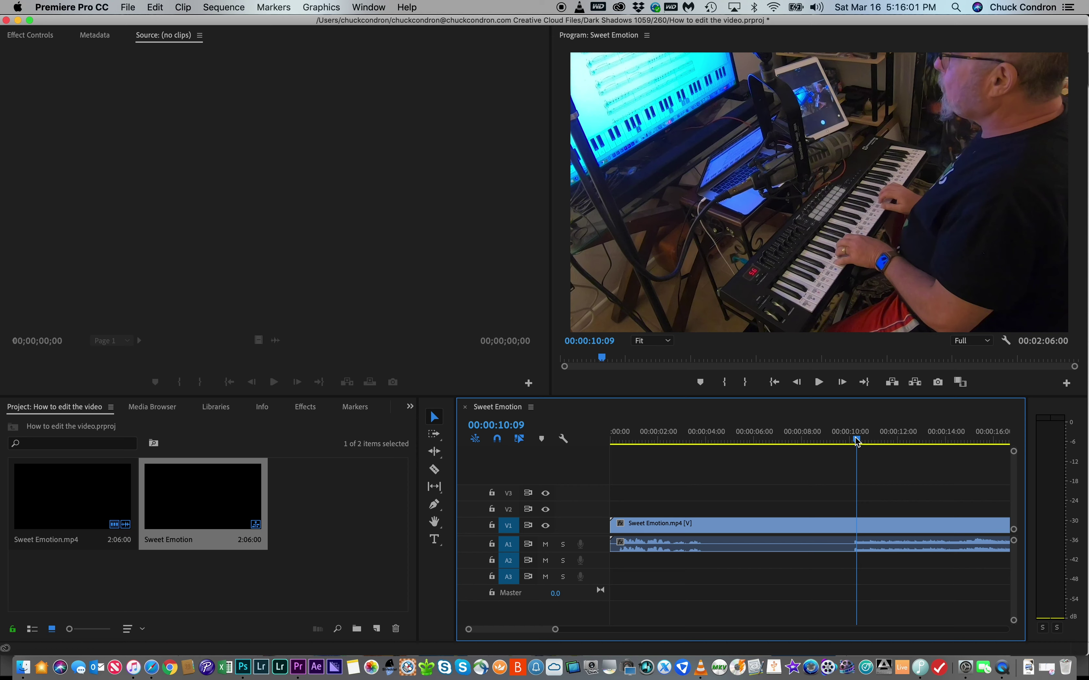
{"action": "mouse_move", "coordinate": [858, 442]}
{"action": "left_mouse_down"}
{"action": "mouse_move", "coordinate": [897, 442]}
{"action": "mouse_move", "coordinate": [851, 443]}
{"action": "left_mouse_up"}
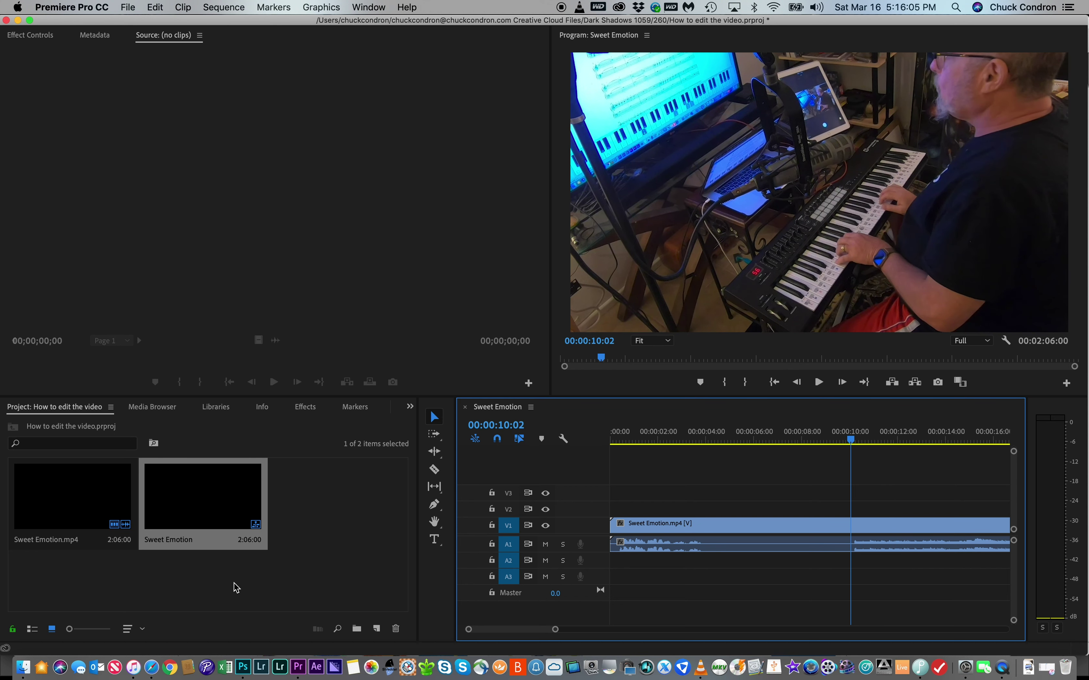
{"action": "left_click", "coordinate": [22, 674]}
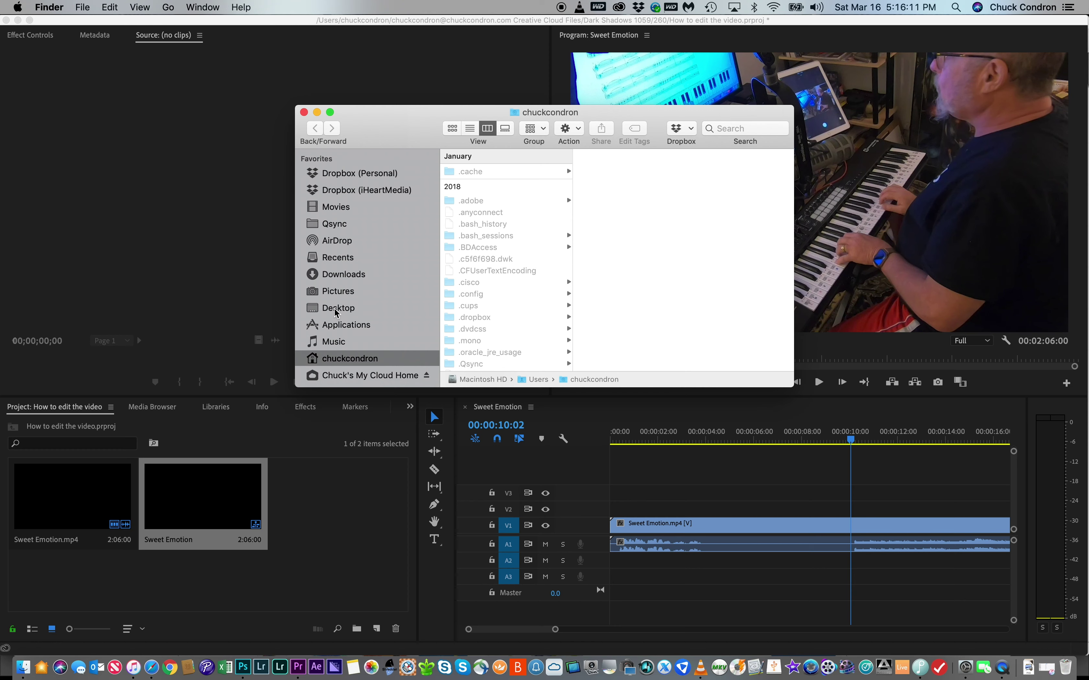
{"action": "scroll", "coordinate": [336, 313], "scroll_direction": "down", "scroll_amount": 5}
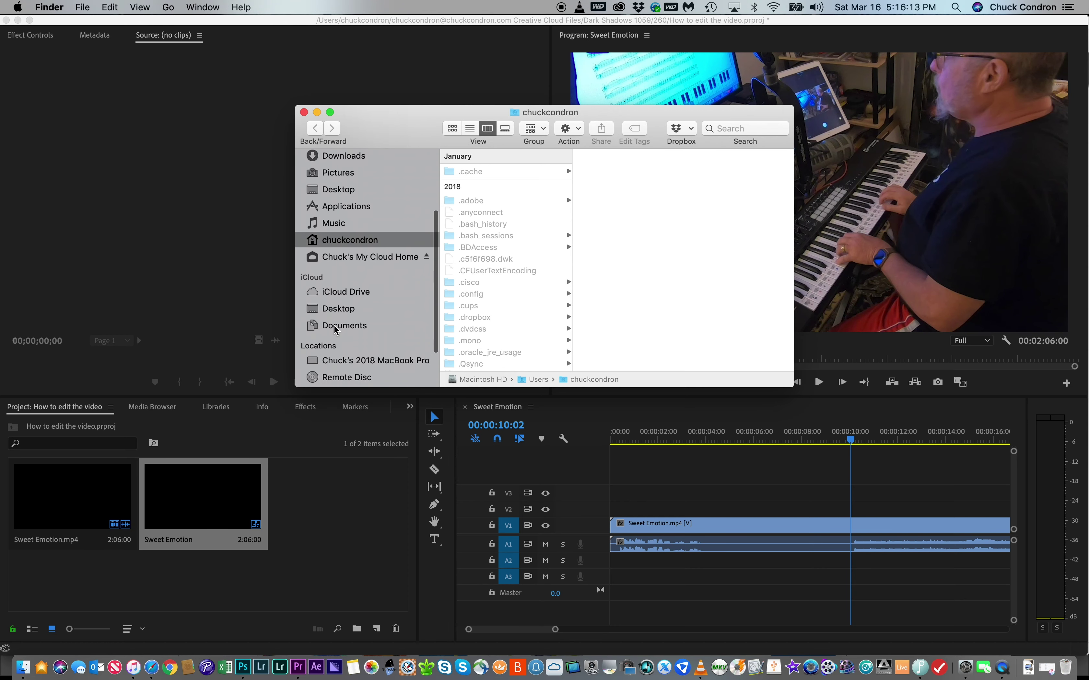
{"action": "left_click", "coordinate": [337, 326]}
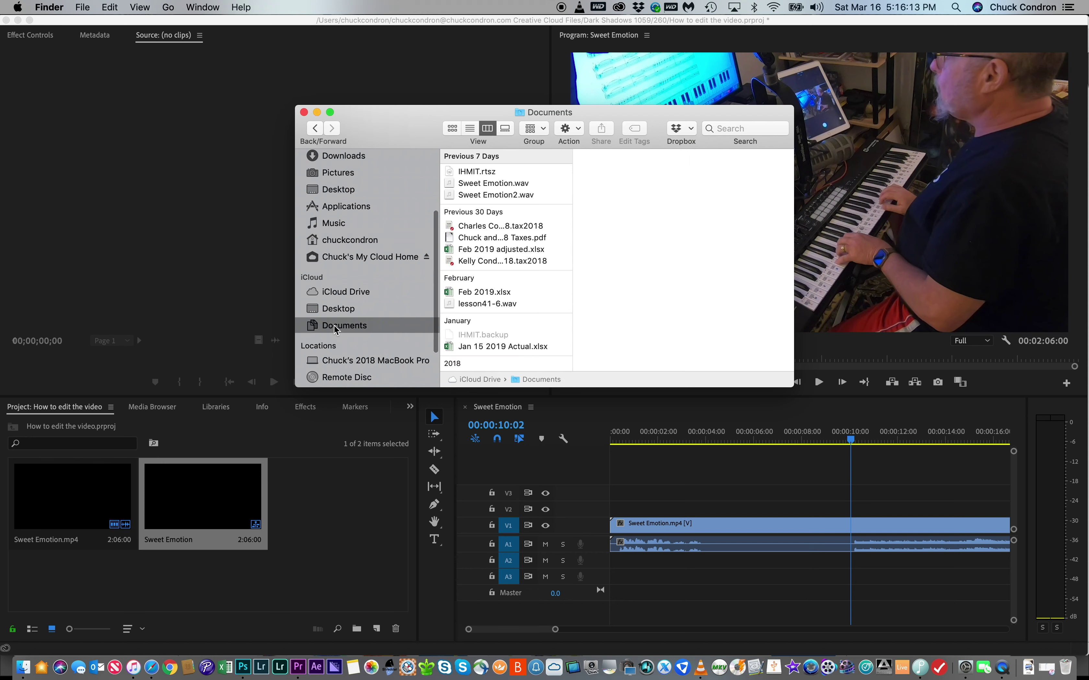
{"action": "left_click", "coordinate": [489, 195]}
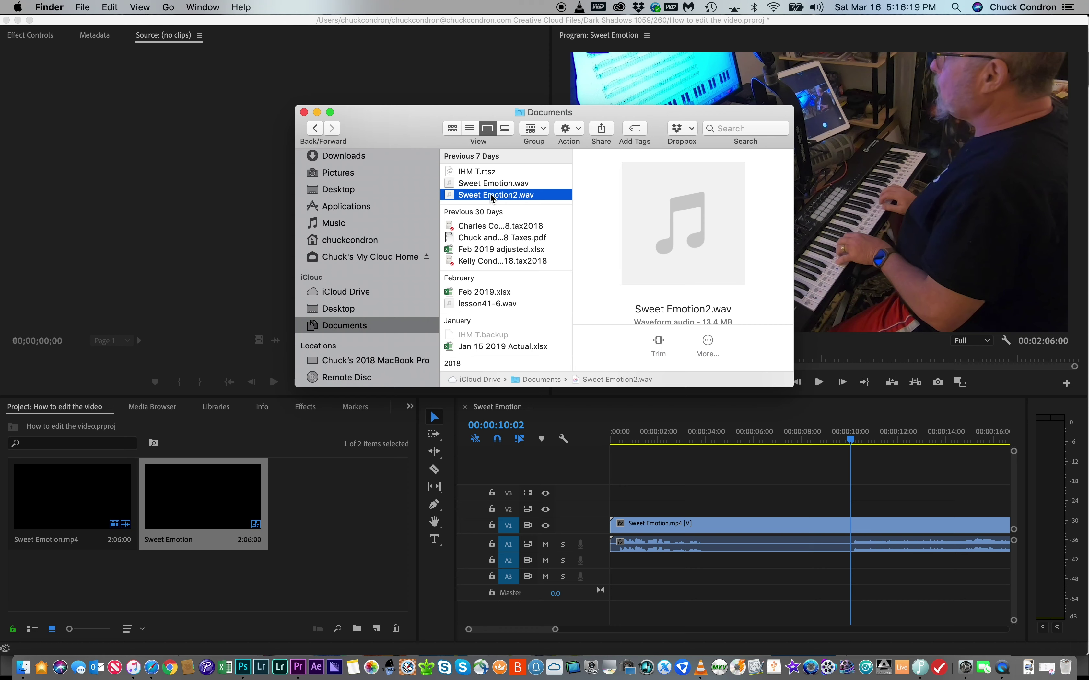
{"action": "left_click_drag", "start_coordinate": [491, 198], "coordinate": [836, 568]}
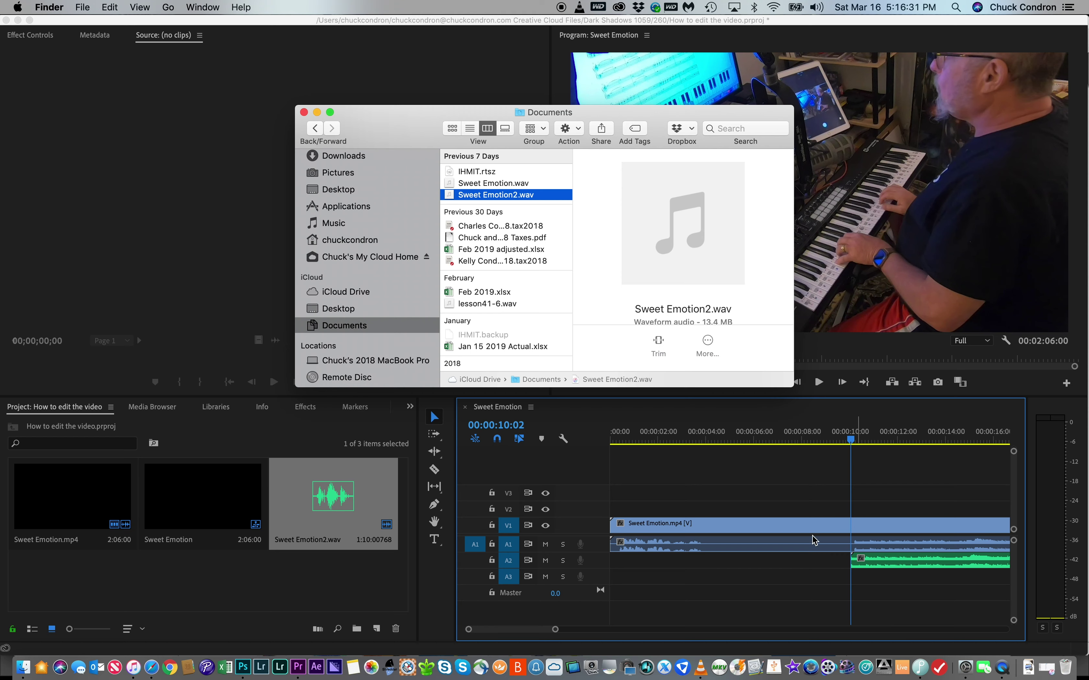
{"action": "left_click", "coordinate": [304, 112]}
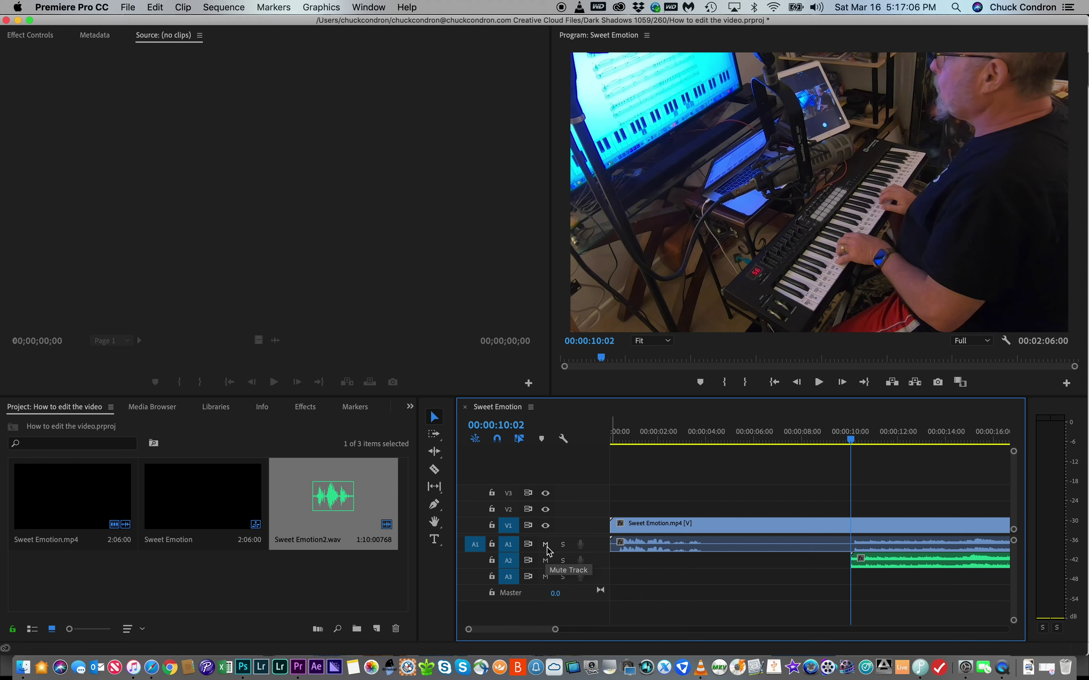
Step: Mute track A1 and play the recorded audio on A2 against the video, returning the playhead to 00:00:09:29
{"action": "left_click", "coordinate": [546, 545]}
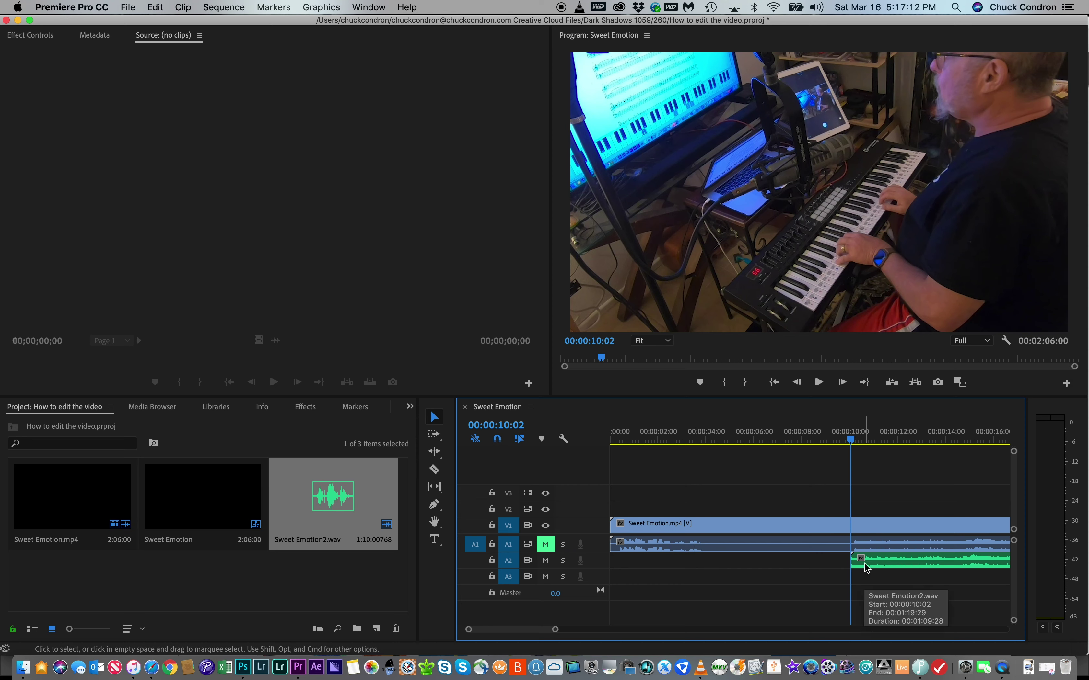
{"action": "key", "text": "space"}
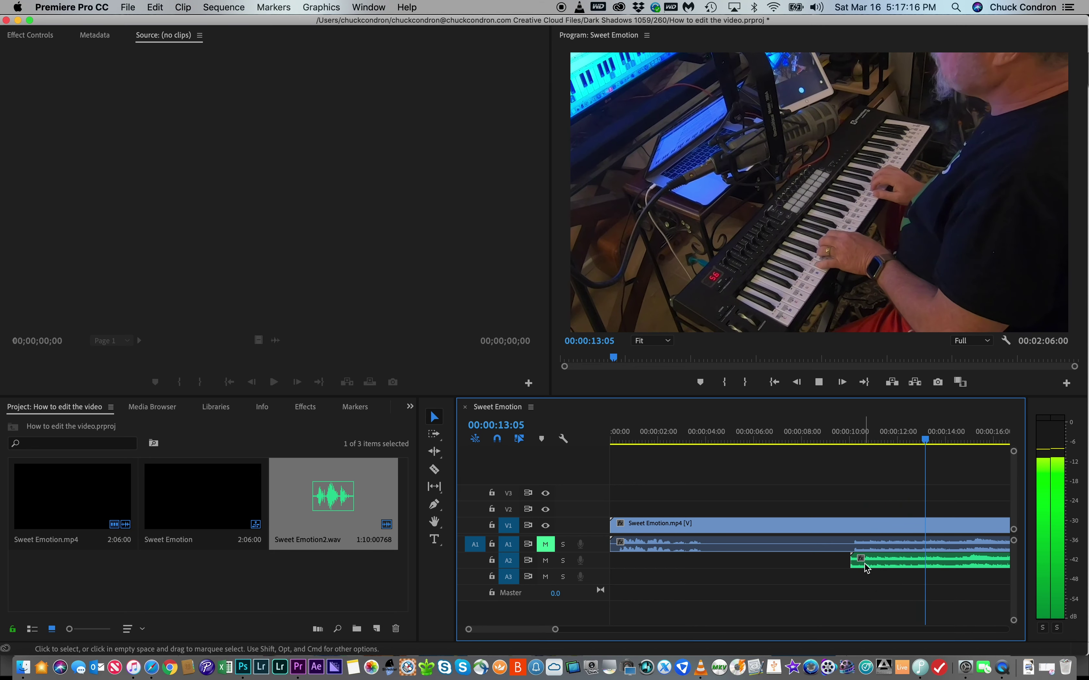
{"action": "key", "text": "space"}
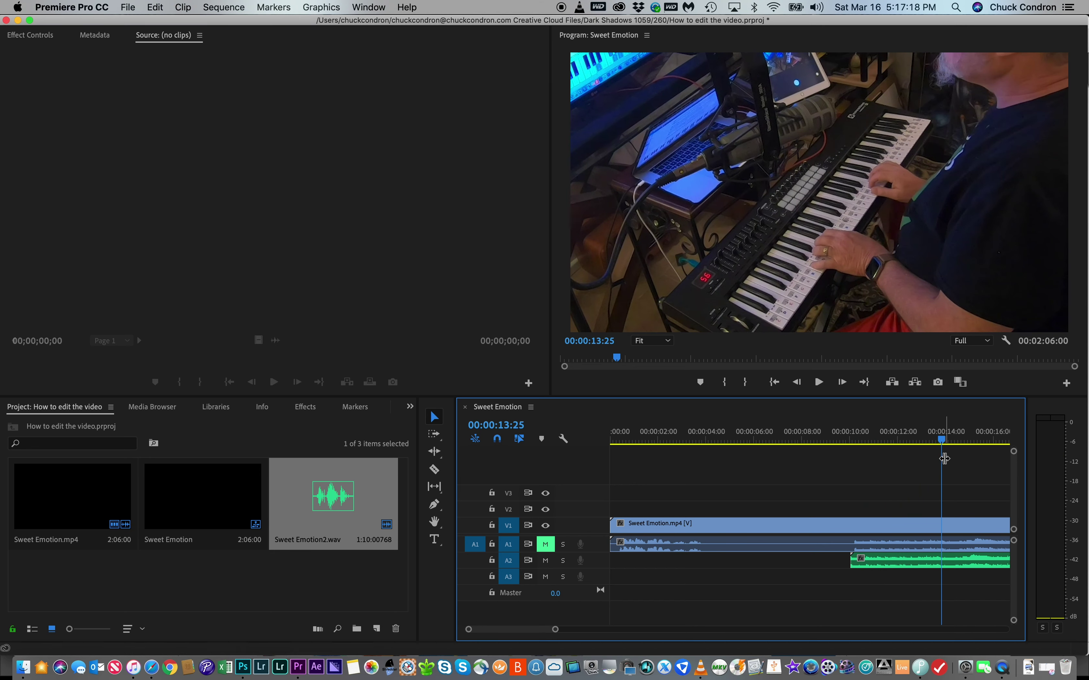
{"action": "left_click_drag", "start_coordinate": [943, 441], "coordinate": [848, 440]}
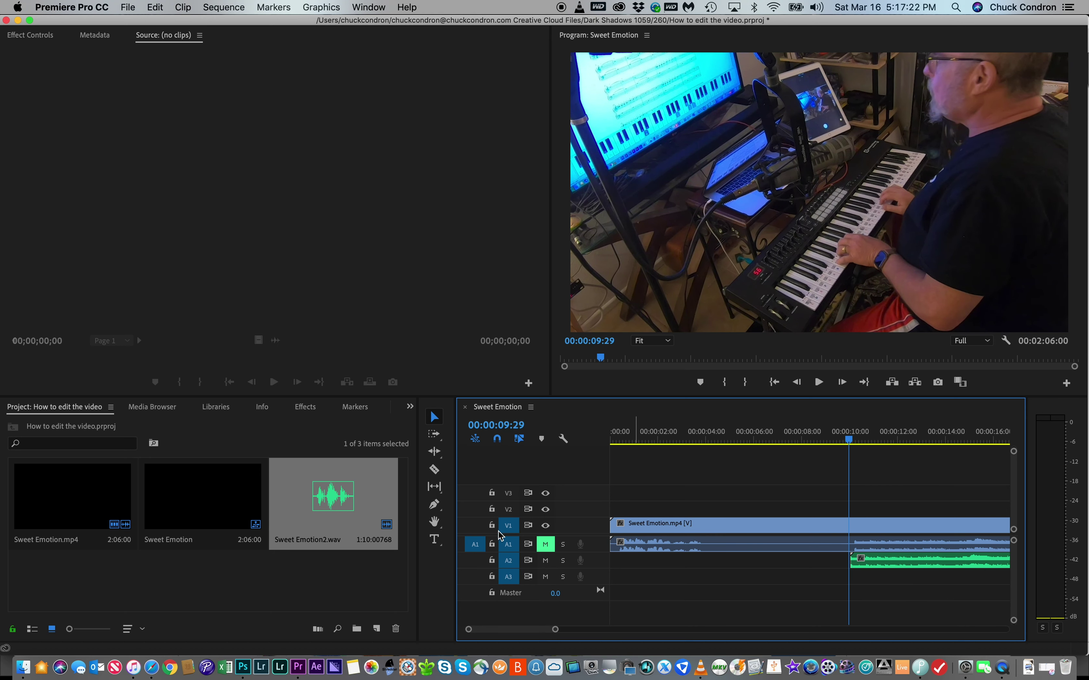
Step: Unmute track A1, mute track A2, and play the video with only its camera audio
{"action": "left_click", "coordinate": [546, 546]}
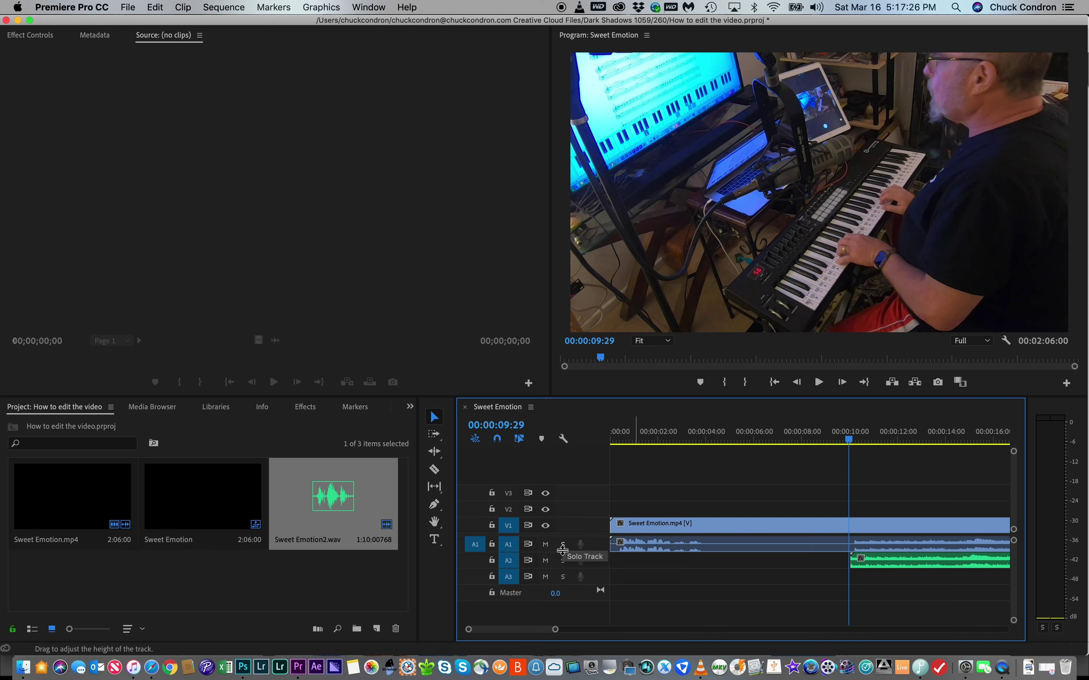
{"action": "left_click", "coordinate": [547, 562]}
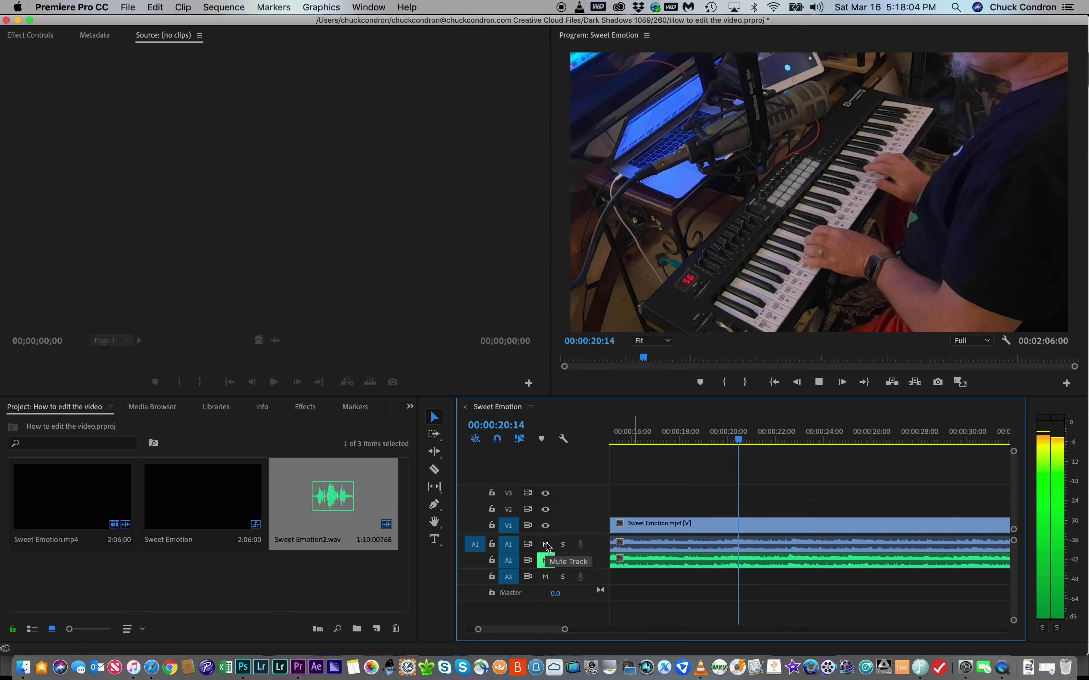
{"action": "key", "text": "space"}
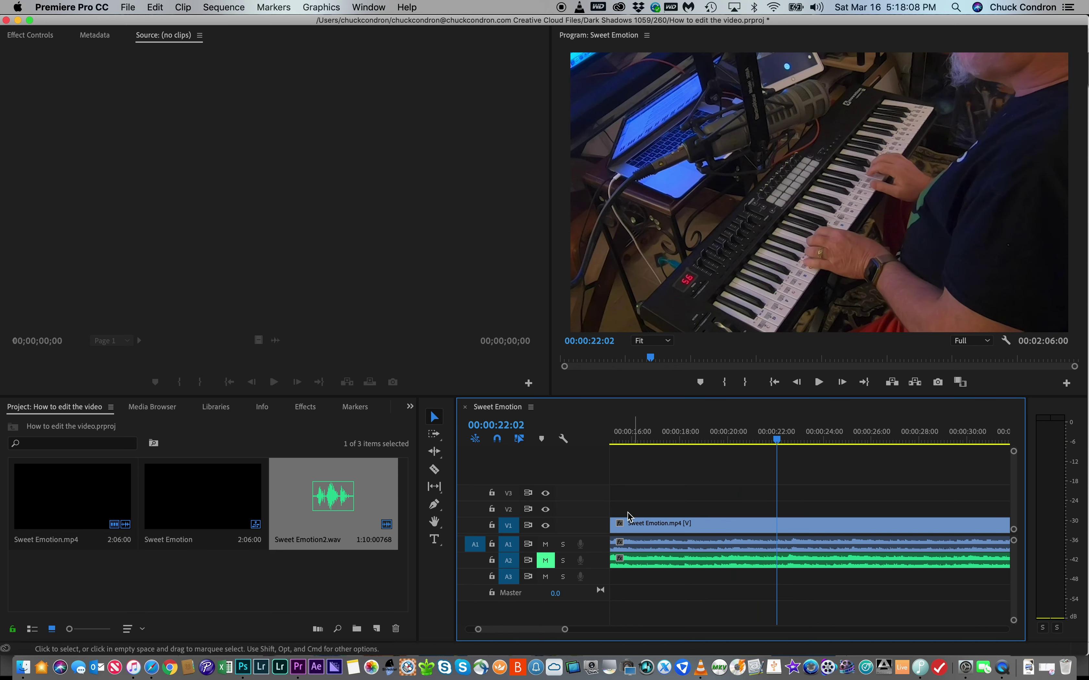
Step: Play the opening of the sequence from its very start with the camera audio, stopping at 00:00:01:19
{"action": "left_click_drag", "start_coordinate": [782, 443], "coordinate": [600, 464]}
{"action": "key", "text": "space"}
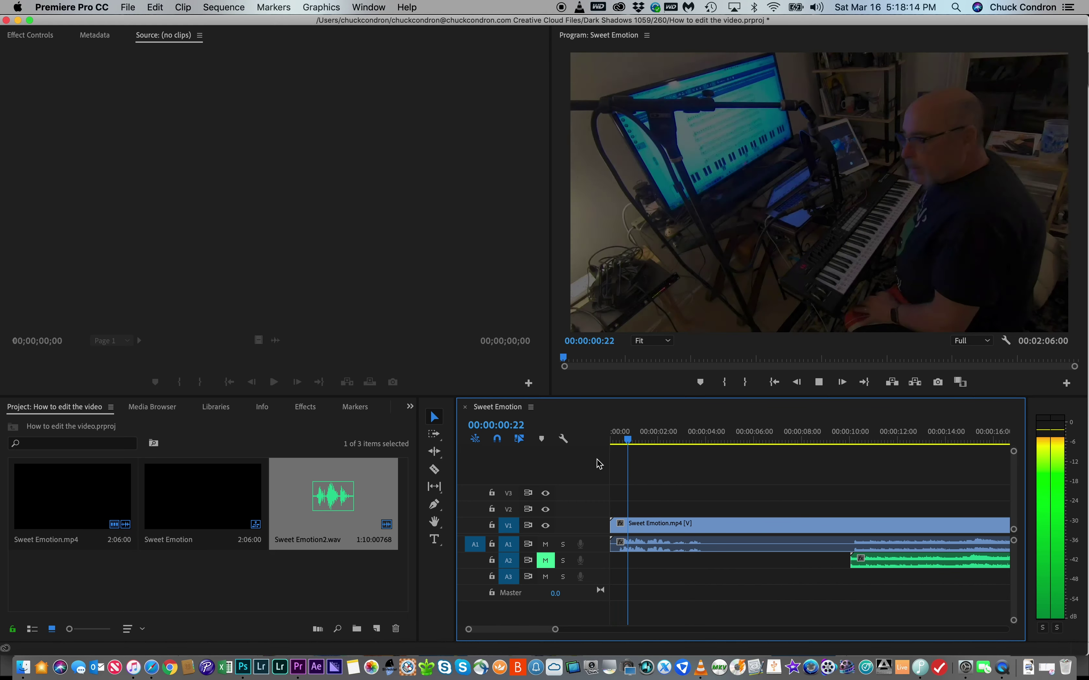
{"action": "key", "text": "space"}
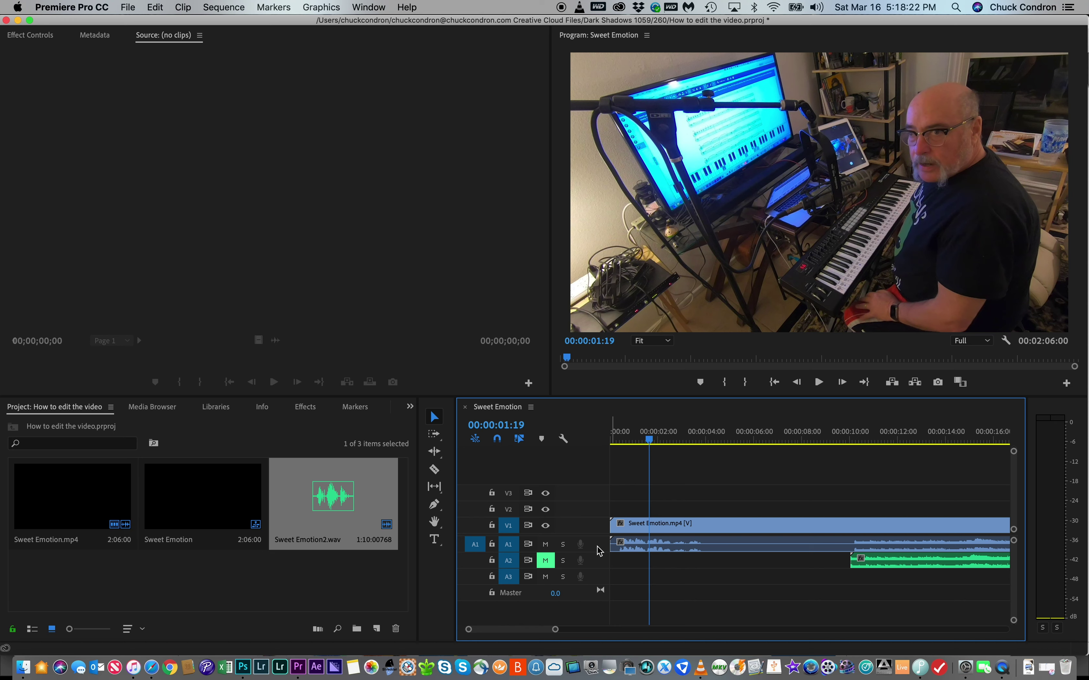
Step: Unmute track A2 and move Sweet Emotion2.wav to start at 00:00:10:06, aligning its waveform with the camera audio on A1
{"action": "left_click", "coordinate": [546, 561]}
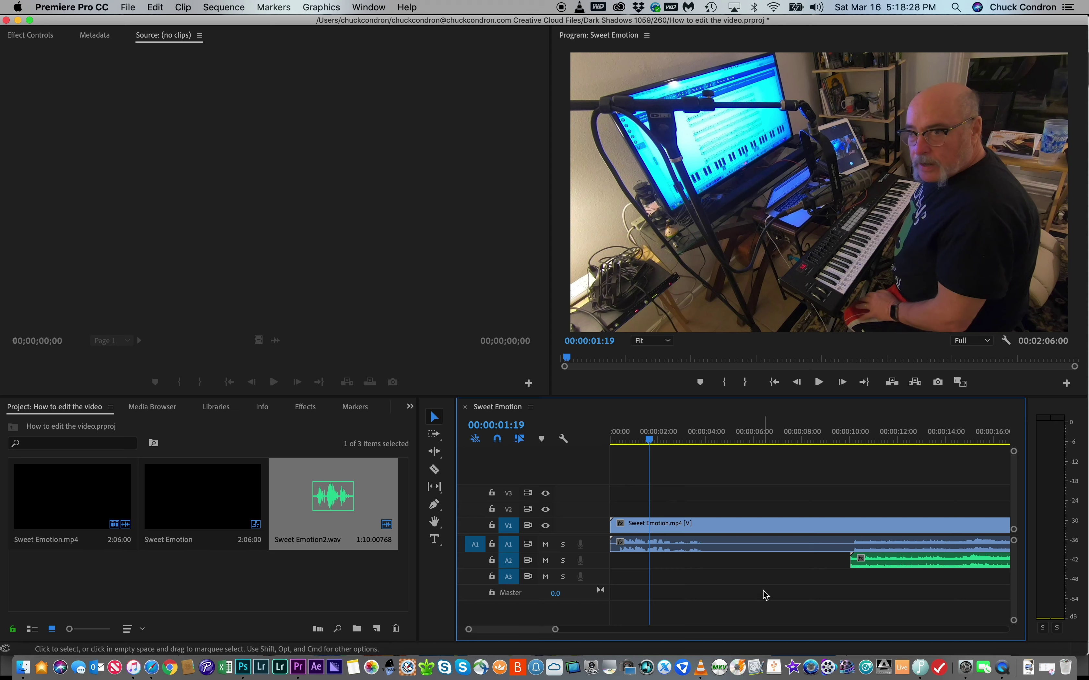
{"action": "key", "text": "equal"}
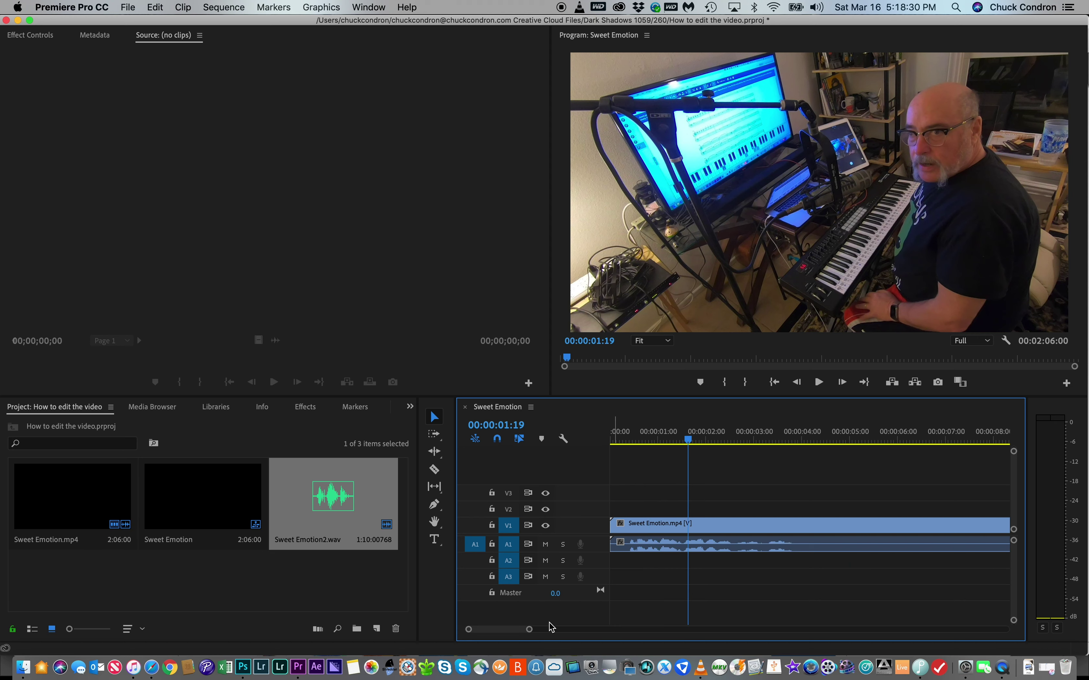
{"action": "mouse_move", "coordinate": [512, 630]}
{"action": "left_mouse_down"}
{"action": "mouse_move", "coordinate": [541, 632]}
{"action": "mouse_move", "coordinate": [519, 635]}
{"action": "left_mouse_up"}
{"action": "scroll", "coordinate": [518, 635], "scroll_direction": "up", "scroll_amount": 6}
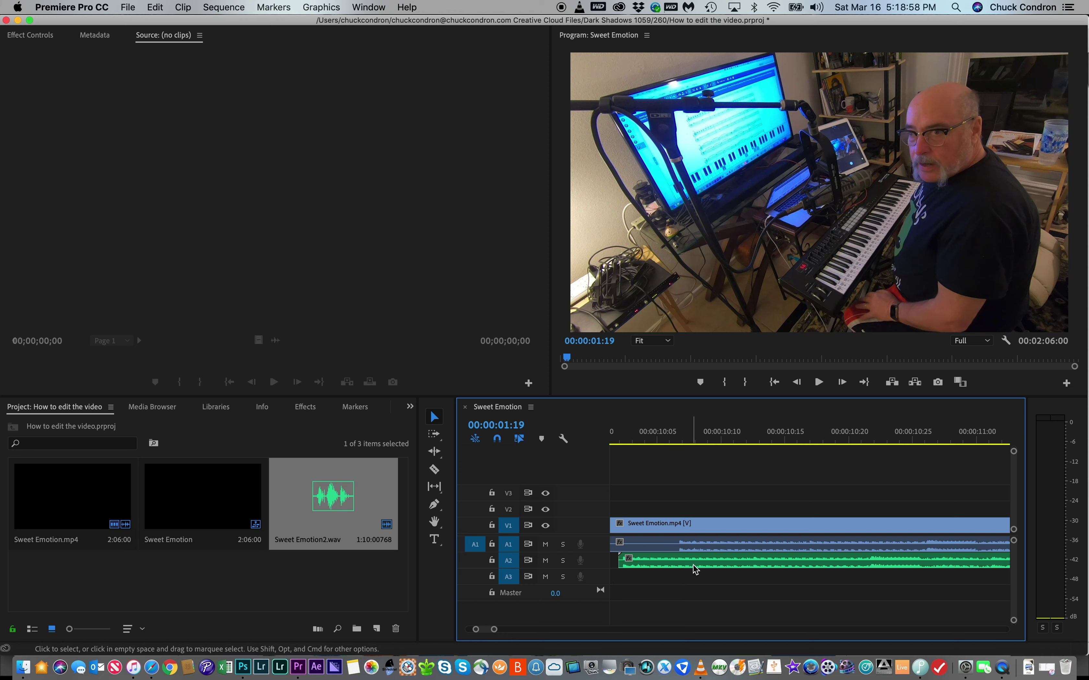
{"action": "mouse_move", "coordinate": [699, 569]}
{"action": "left_click_drag", "start_coordinate": [656, 567], "coordinate": [698, 563]}
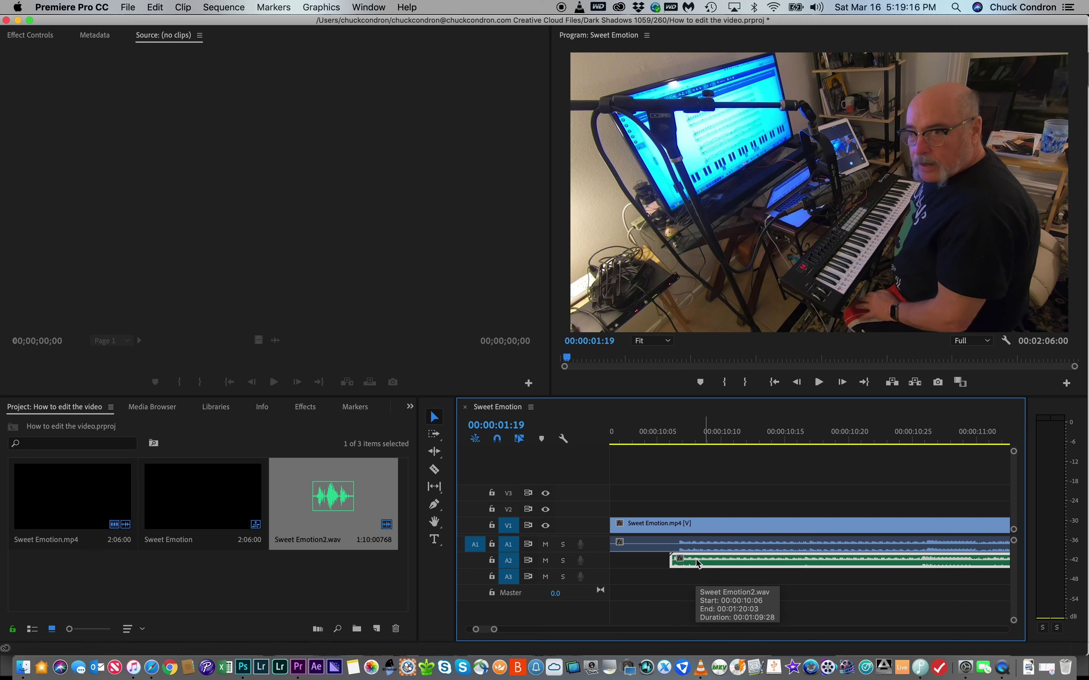
{"action": "key", "text": "="}
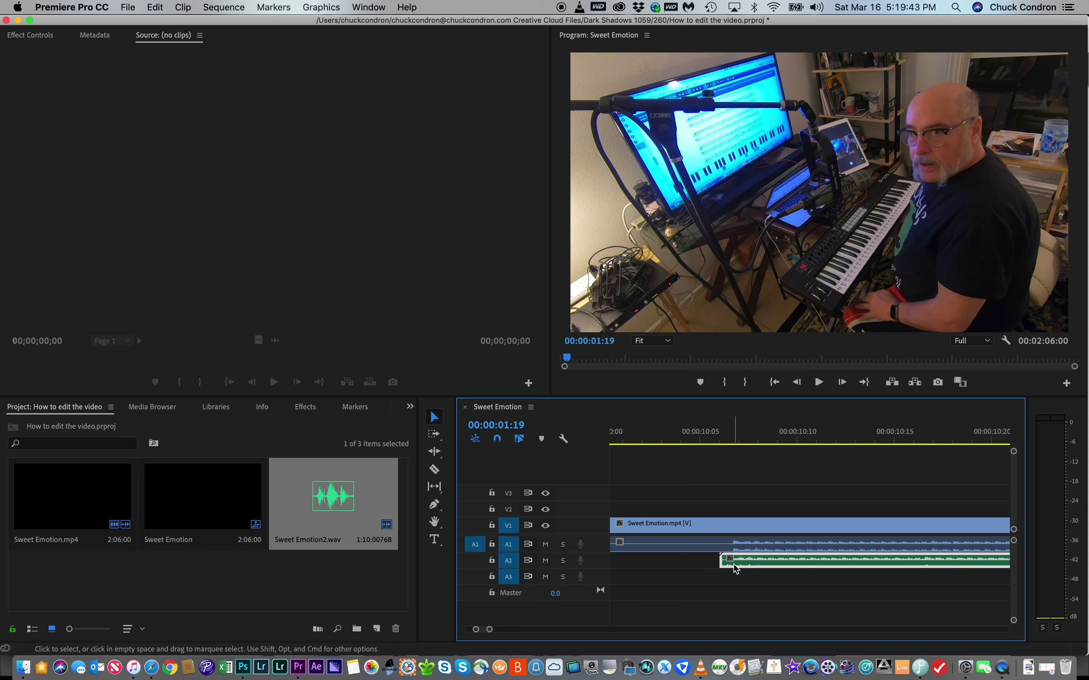
{"action": "left_click_drag", "start_coordinate": [737, 569], "coordinate": [742, 568]}
Step: Play the sequence from 00:00:10:06 with both audio tracks audible to check their sync, stopping at 00:00:15:21
{"action": "left_click", "coordinate": [715, 442]}
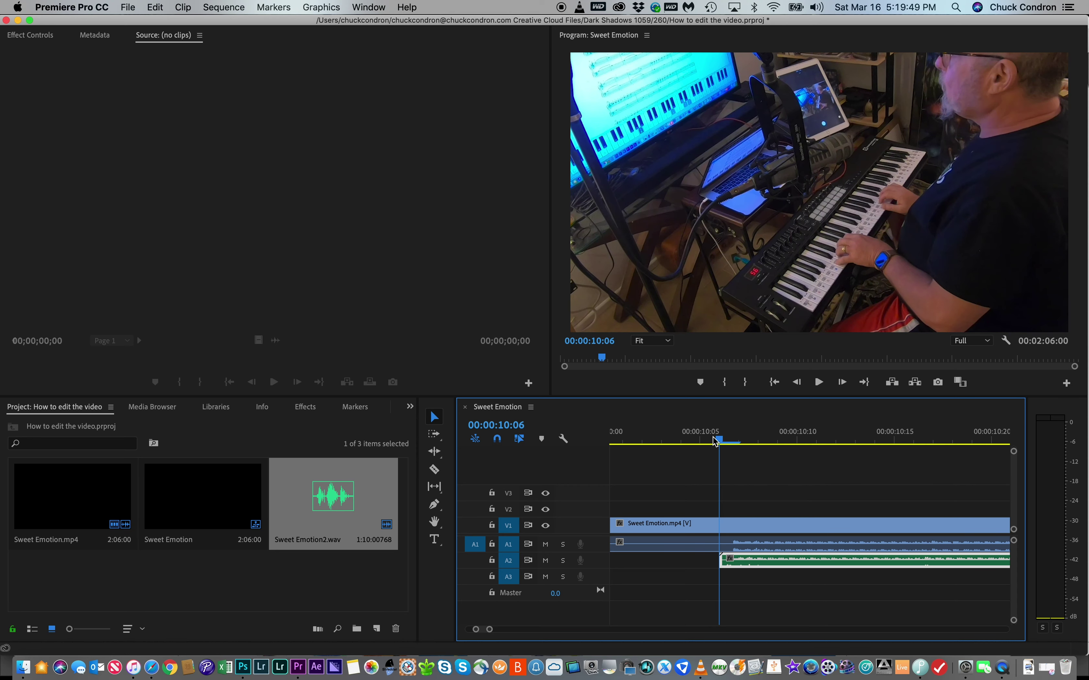
{"action": "key", "text": "space"}
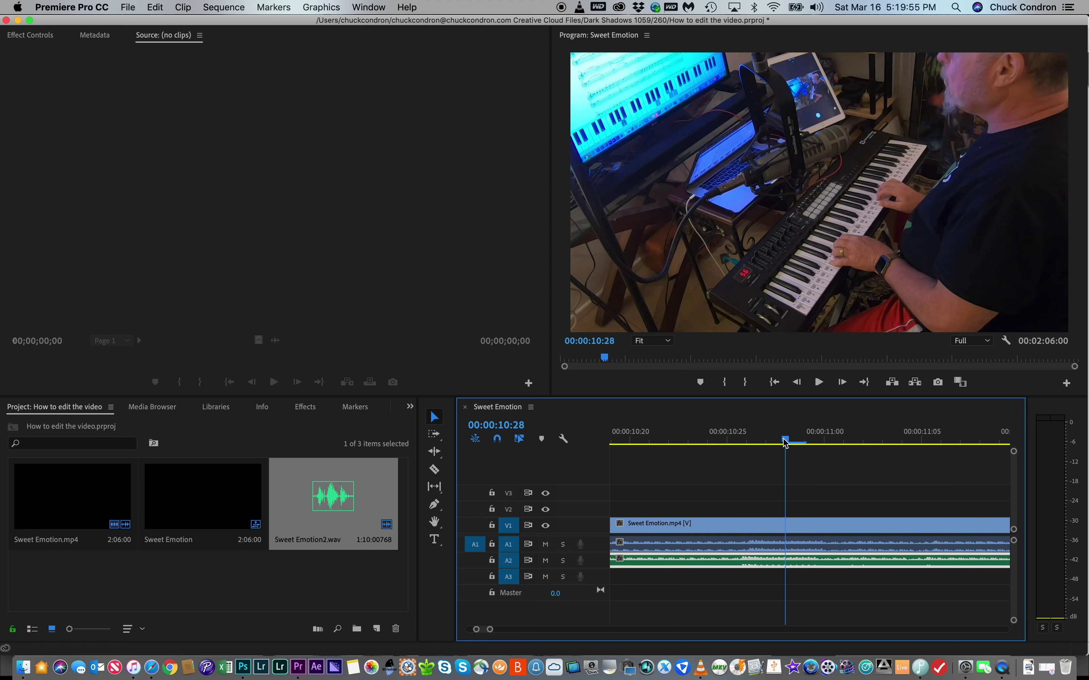
{"action": "left_click_drag", "start_coordinate": [786, 443], "coordinate": [777, 444]}
{"action": "left_click_drag", "start_coordinate": [784, 443], "coordinate": [963, 434]}
{"action": "key", "text": "space"}
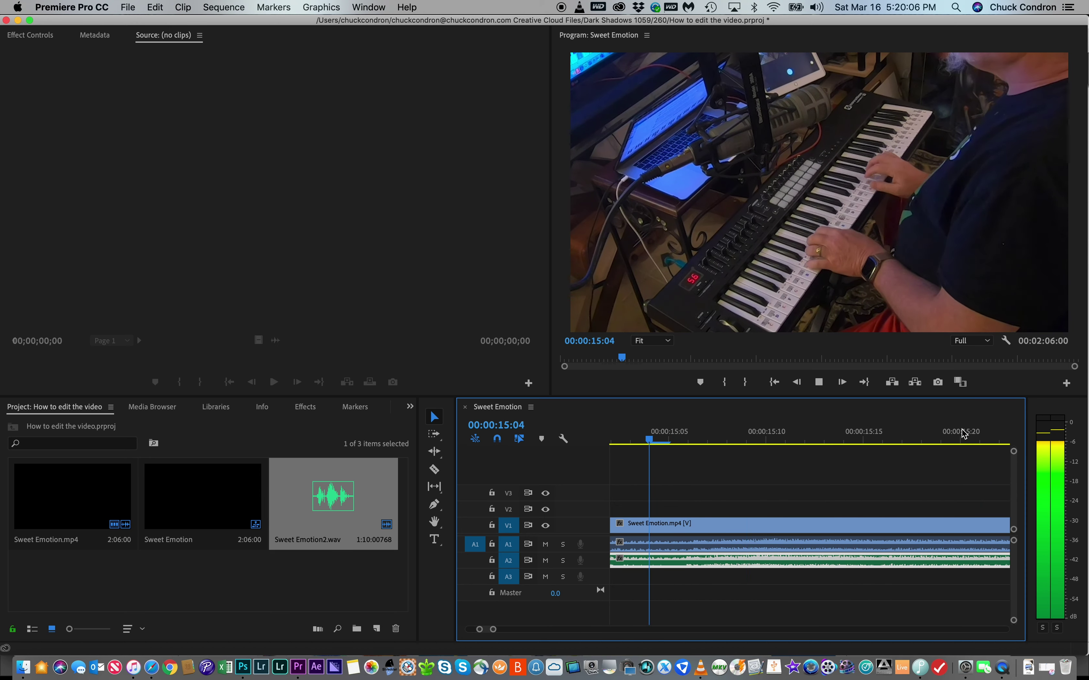
{"action": "key", "text": "space"}
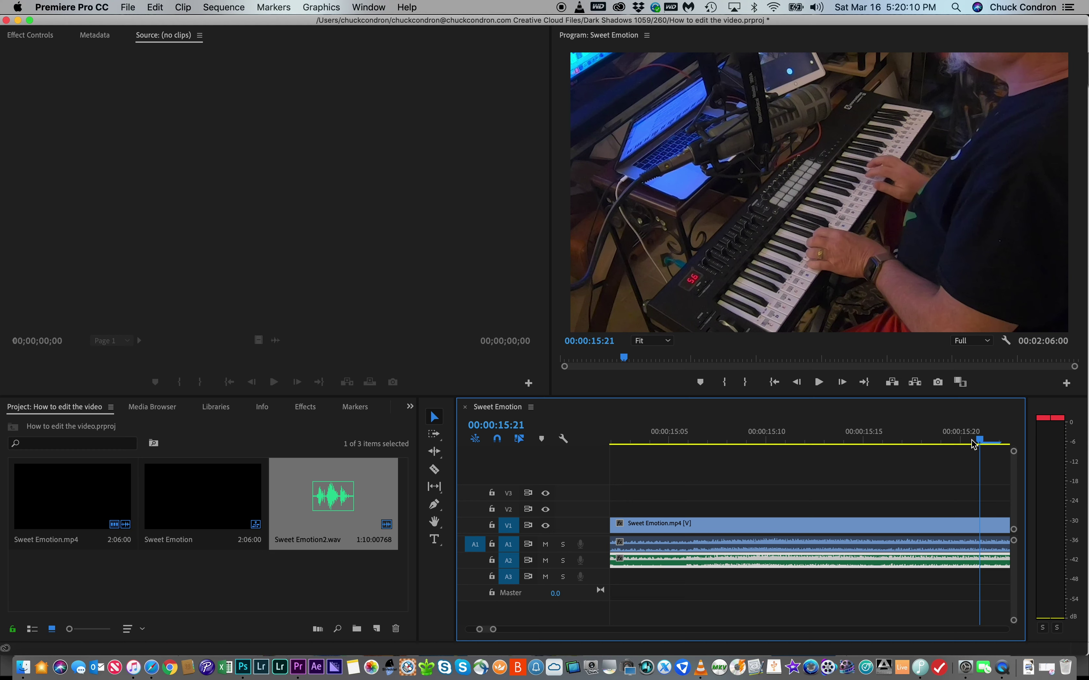
Step: Mute track A1 and play from 00:00:15:20 with only the recorded audio, leaving the playhead at 00:00:20:26
{"action": "left_click", "coordinate": [547, 545]}
{"action": "left_click_drag", "start_coordinate": [979, 442], "coordinate": [970, 443]}
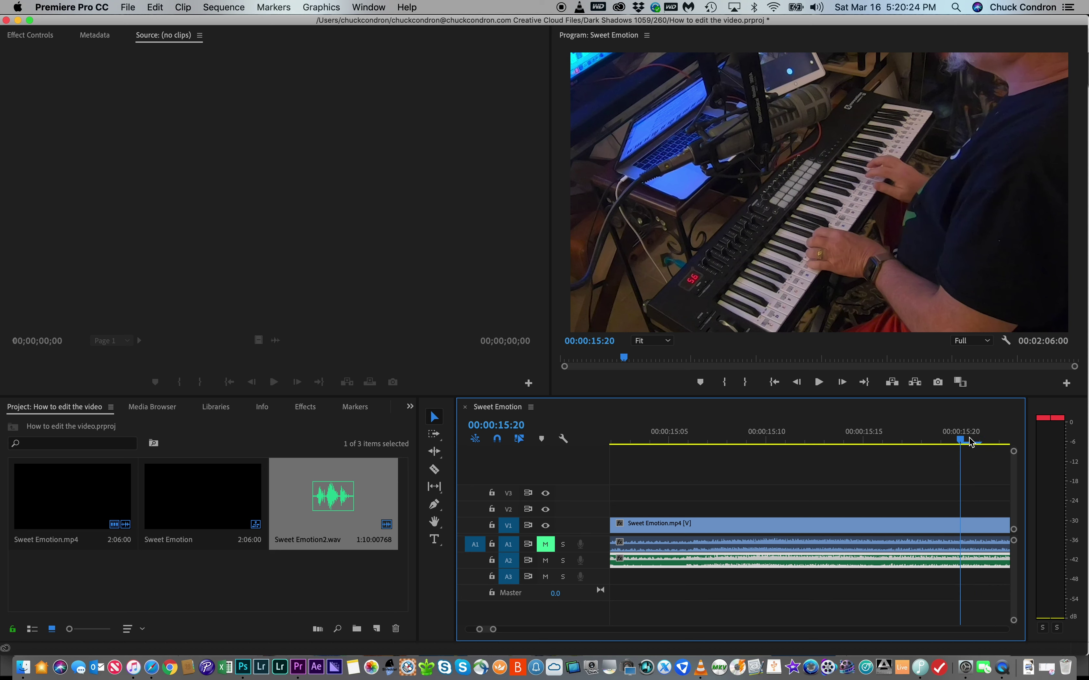
{"action": "key", "text": "space"}
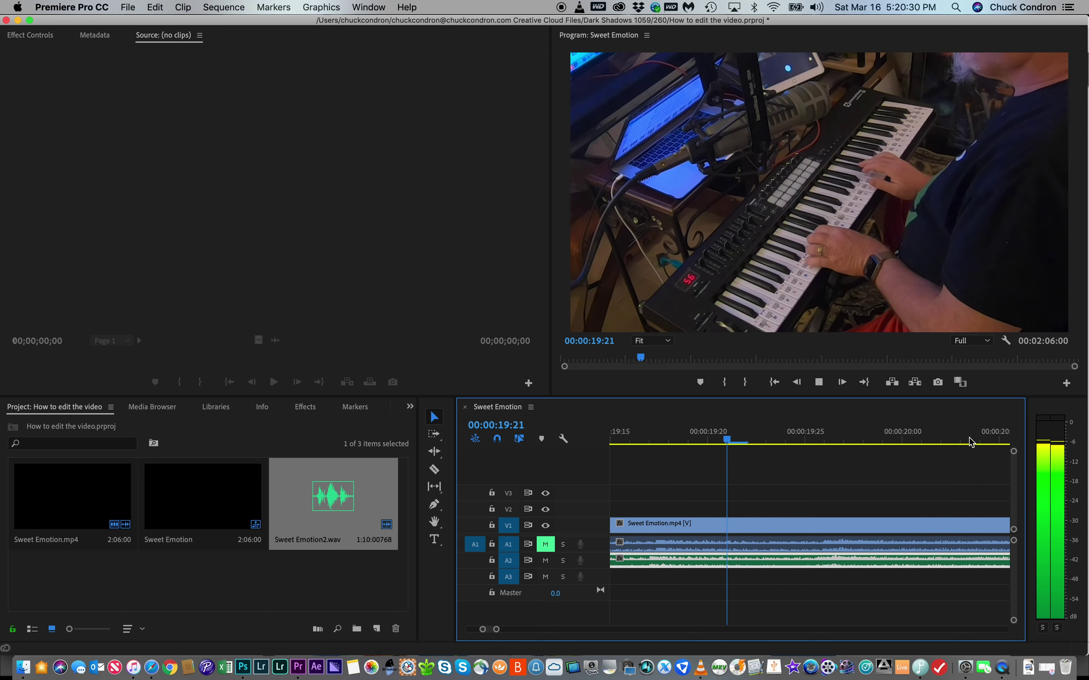
{"action": "key", "text": "space"}
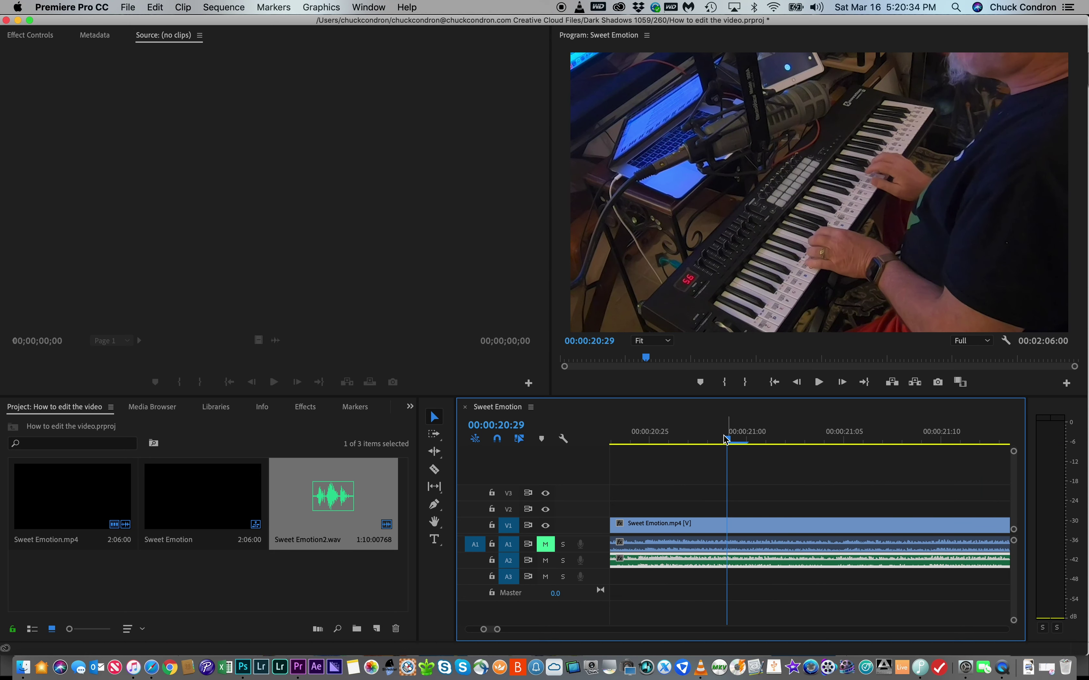
{"action": "left_click_drag", "start_coordinate": [726, 442], "coordinate": [674, 443]}
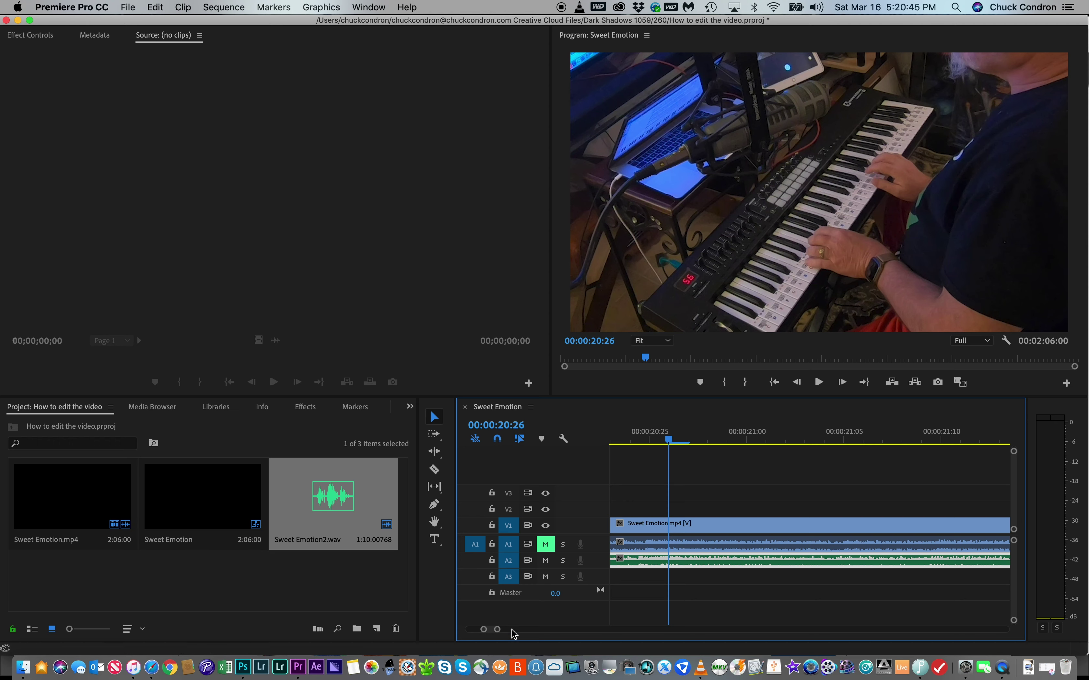
{"action": "left_click_drag", "start_coordinate": [497, 629], "coordinate": [609, 629]}
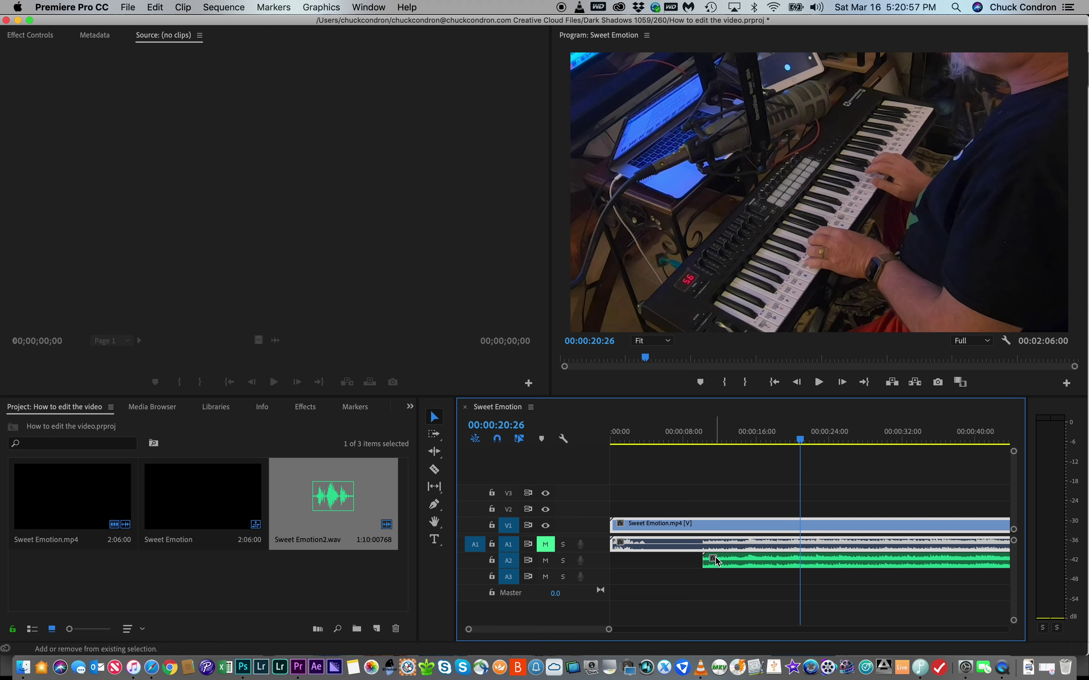
{"action": "left_click", "coordinate": [727, 568]}
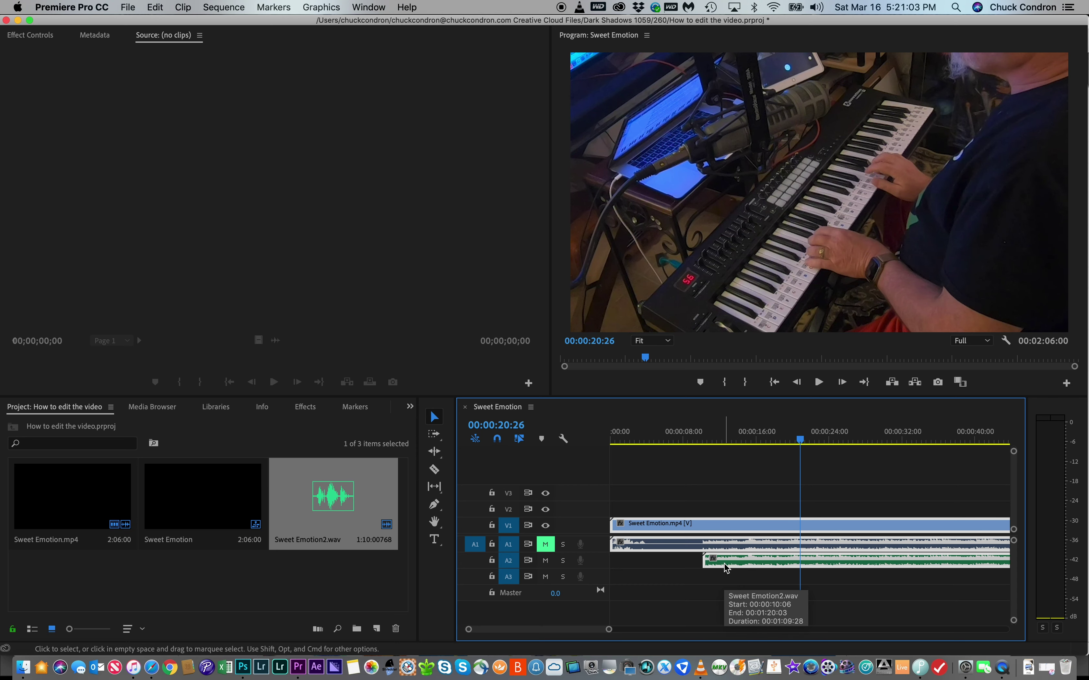
{"action": "right_click", "coordinate": [728, 568]}
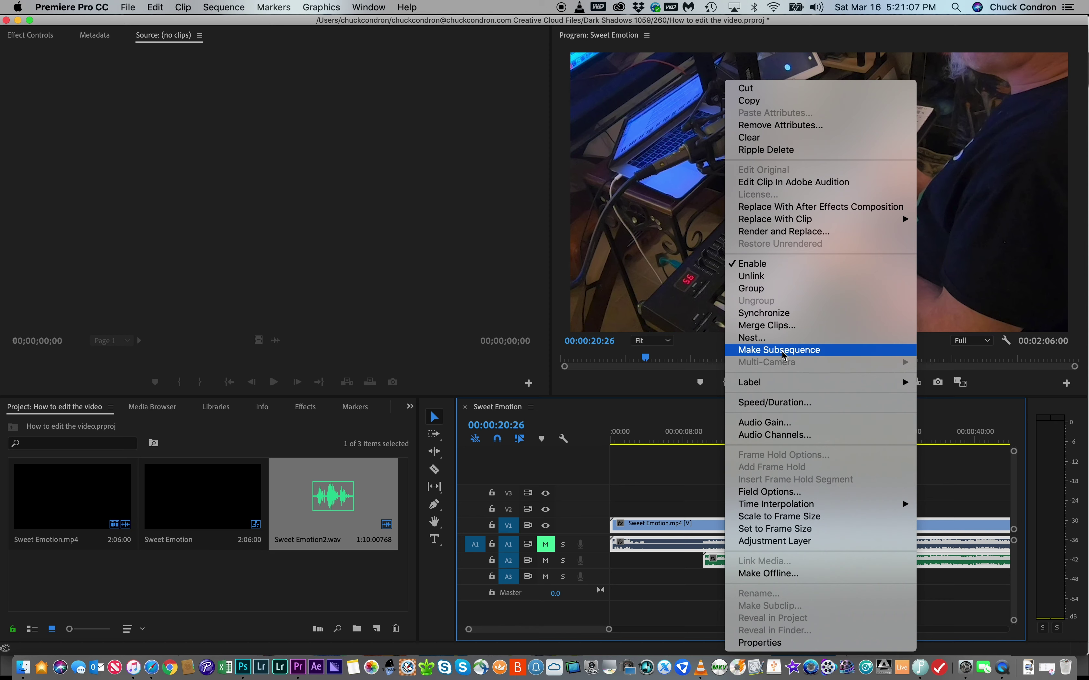
{"action": "left_click", "coordinate": [772, 314]}
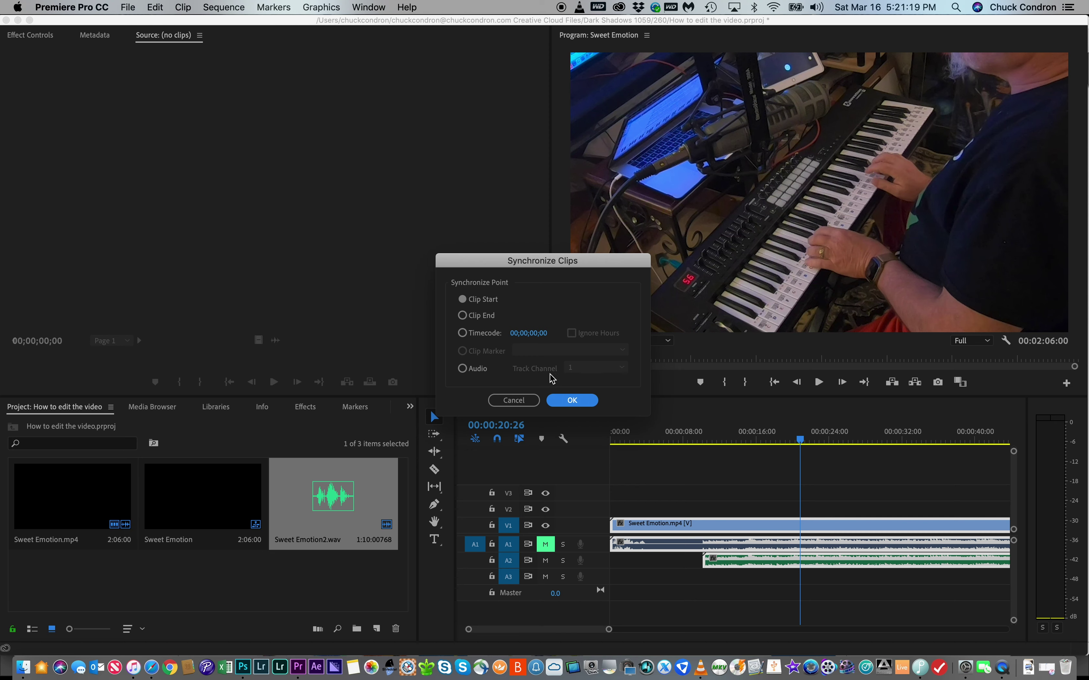
{"action": "left_click", "coordinate": [514, 401]}
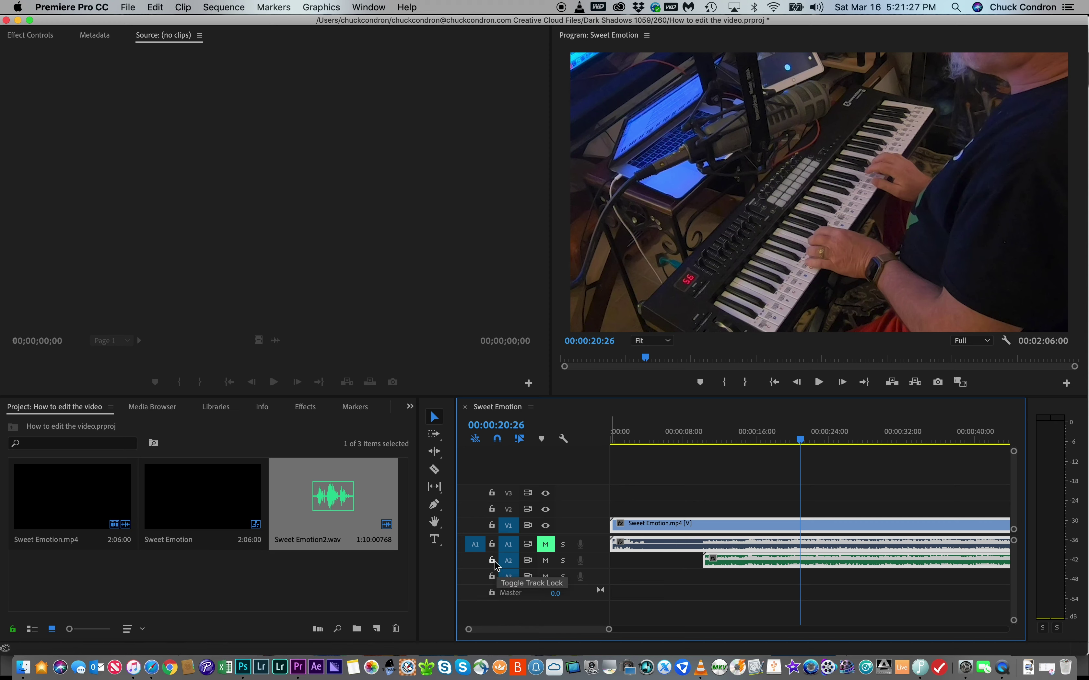
Step: Split the Sweet Emotion.mp4 video and its linked audio at 00:00:10:06, where the recorded audio on A2 begins
{"action": "left_click", "coordinate": [435, 470]}
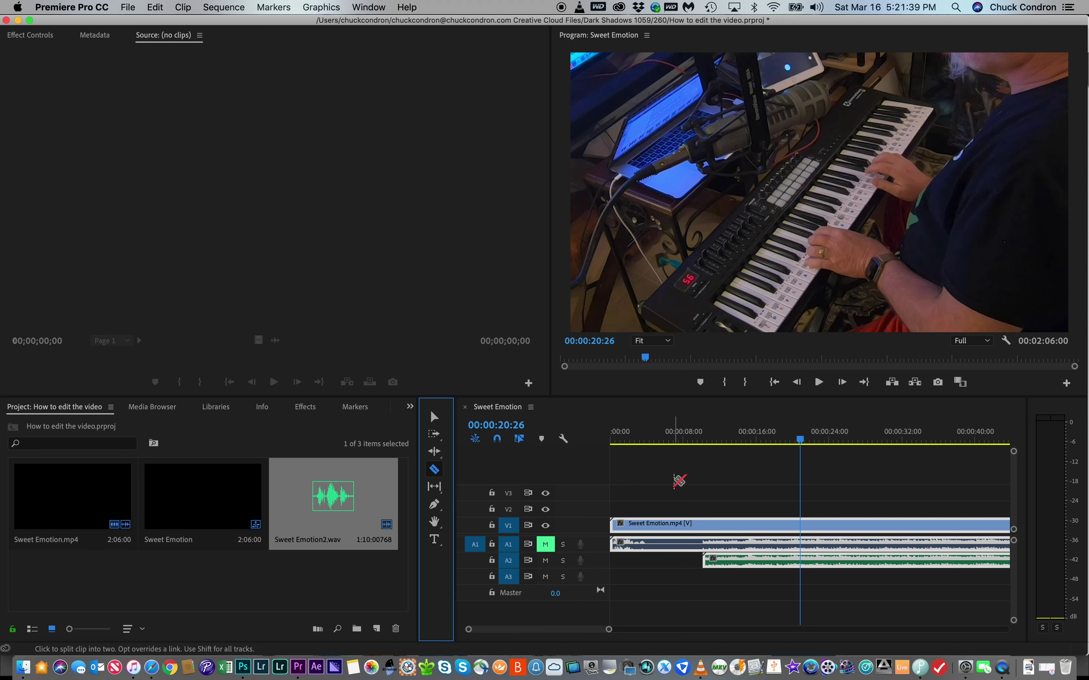
{"action": "left_click", "coordinate": [703, 526]}
{"action": "left_click", "coordinate": [708, 526]}
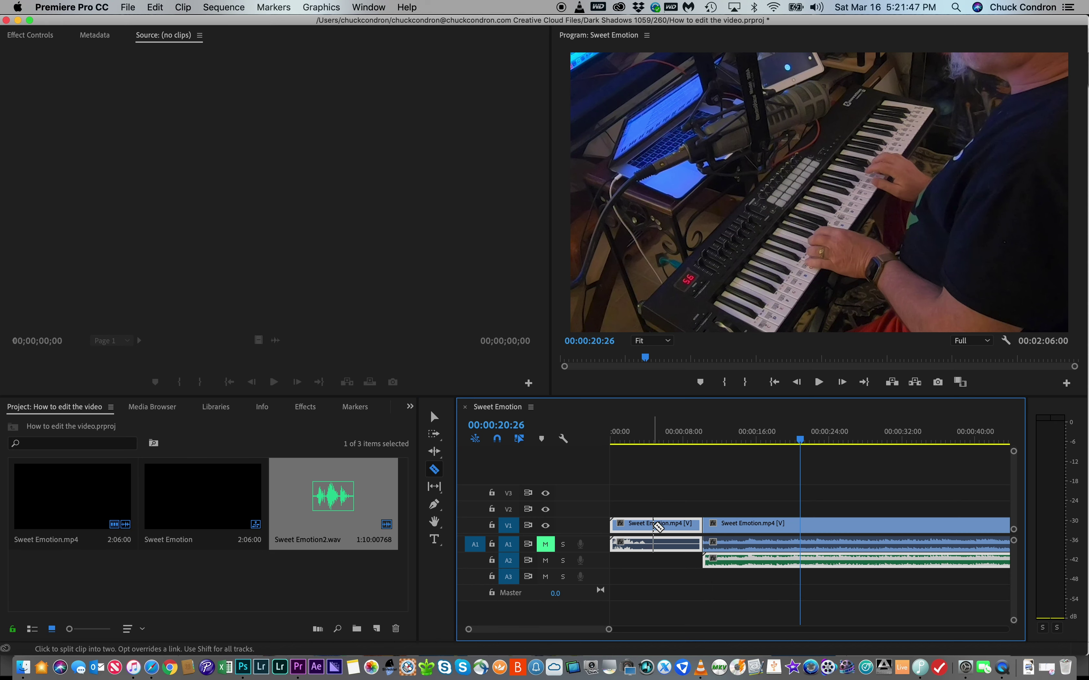
{"action": "left_click", "coordinate": [433, 418]}
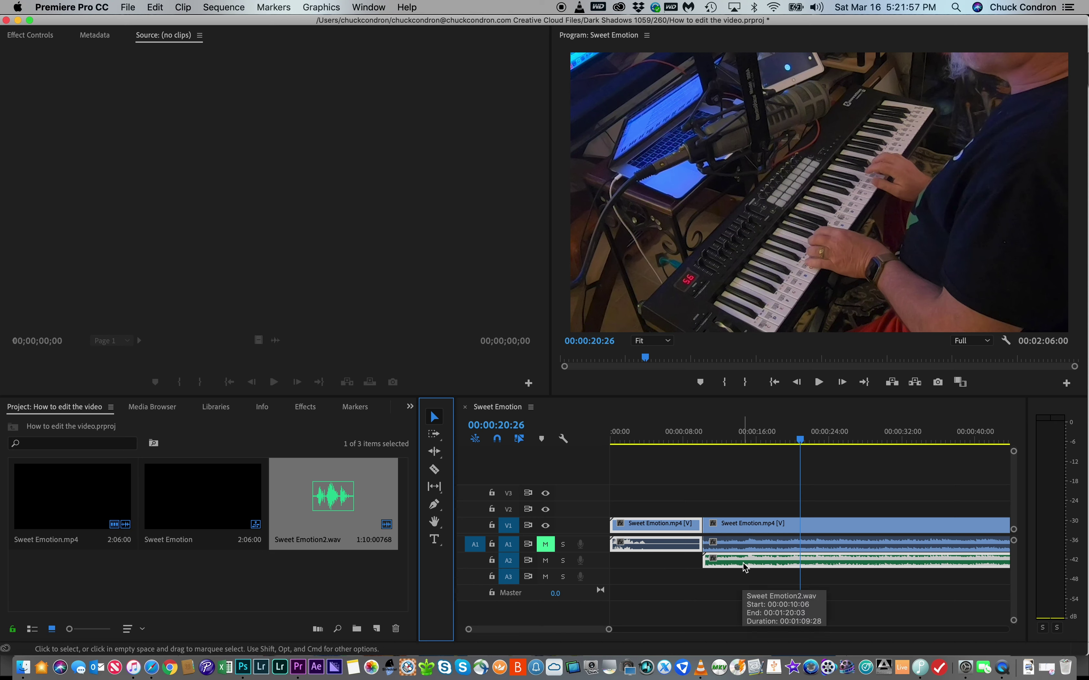
{"action": "left_click", "coordinate": [743, 549], "text": "shift"}
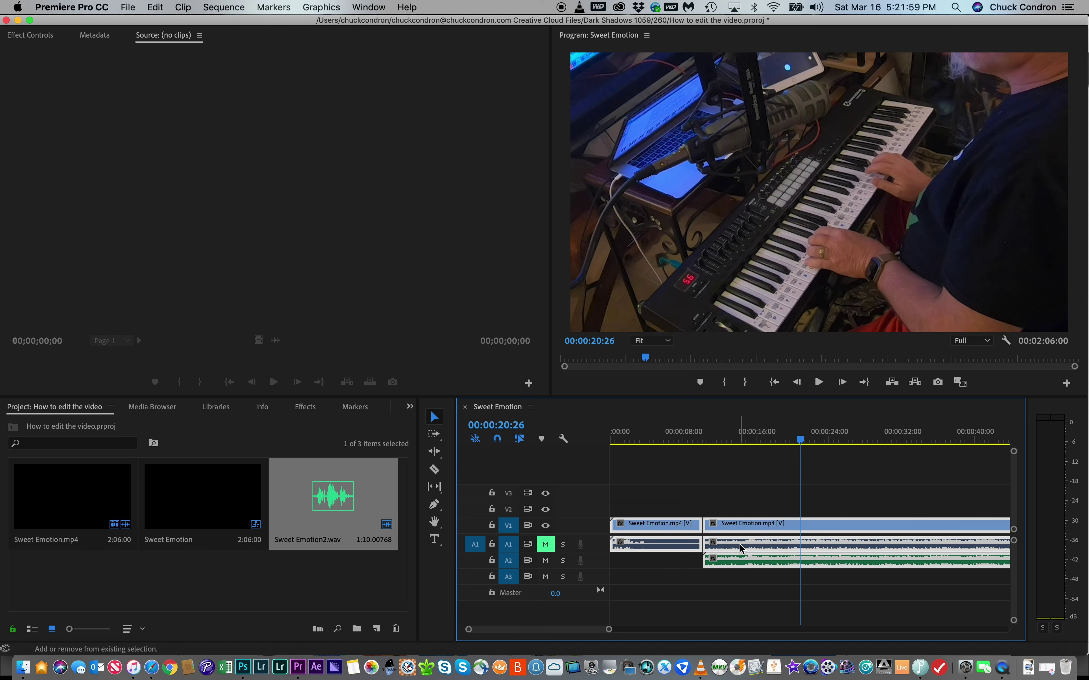
{"action": "right_click", "coordinate": [743, 548]}
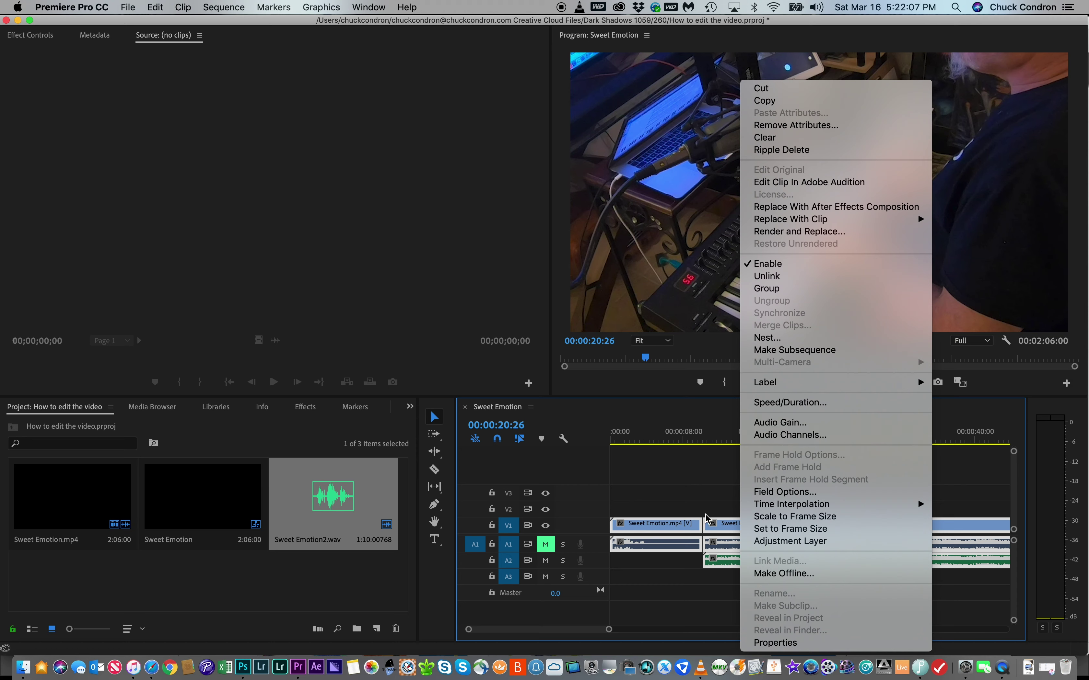
{"action": "left_click", "coordinate": [681, 604]}
{"action": "left_click", "coordinate": [676, 600]}
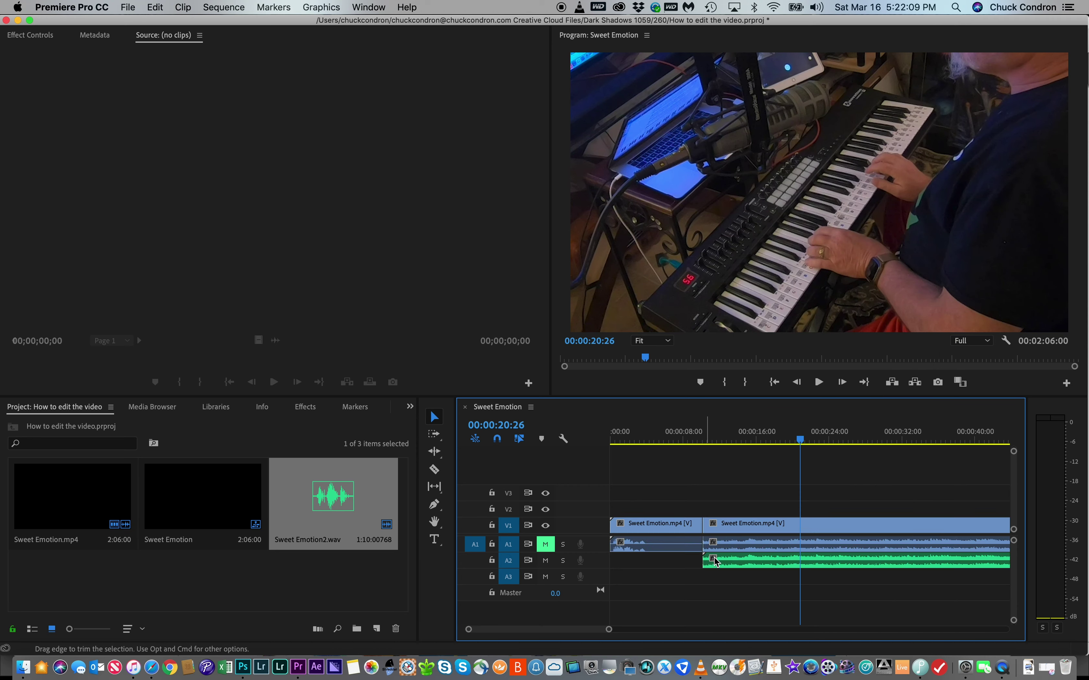
Step: Synchronize the second part of Sweet Emotion.mp4 with Sweet Emotion2.wav, using Clip Start as the synchronize point
{"action": "left_click", "coordinate": [738, 545]}
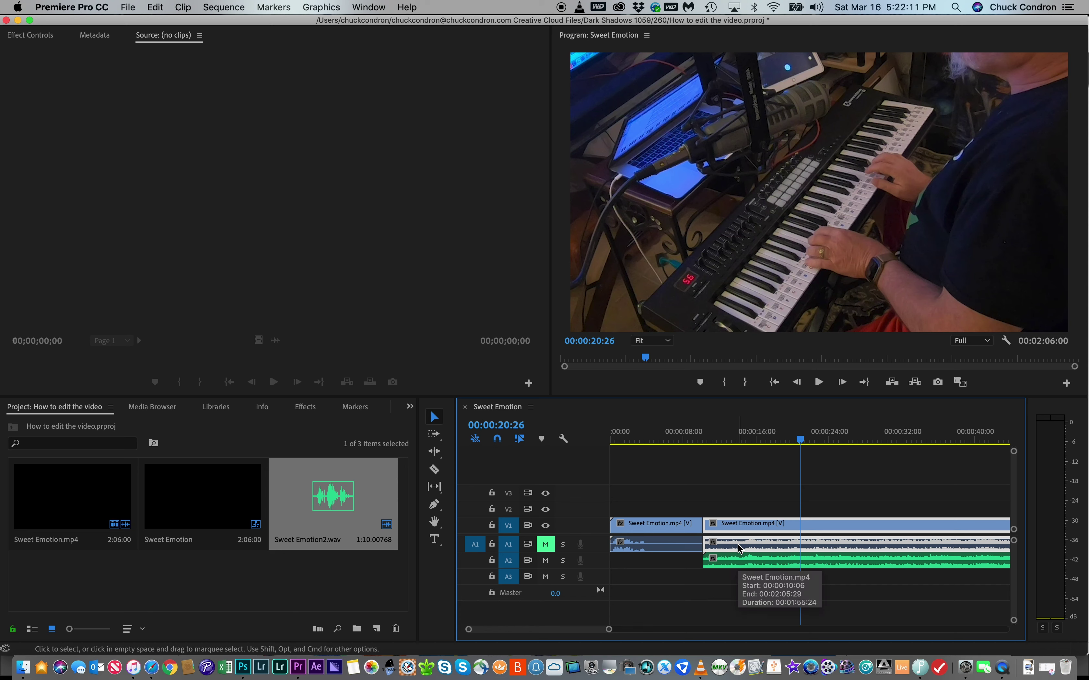
{"action": "left_click", "coordinate": [736, 562]}
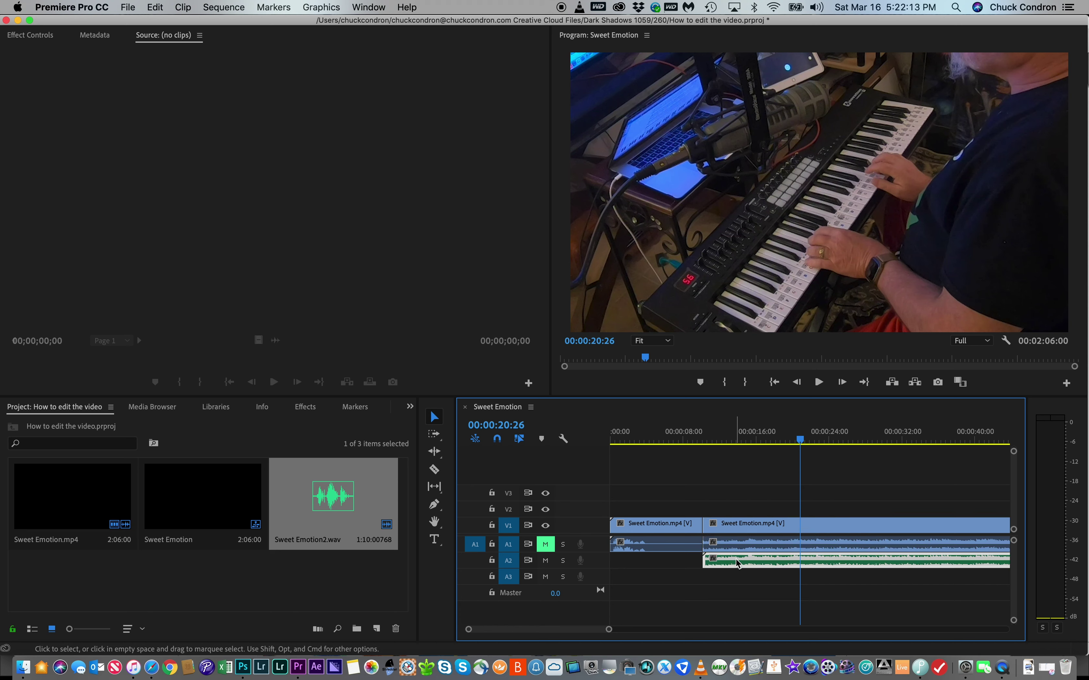
{"action": "left_click", "coordinate": [736, 545], "text": "shift"}
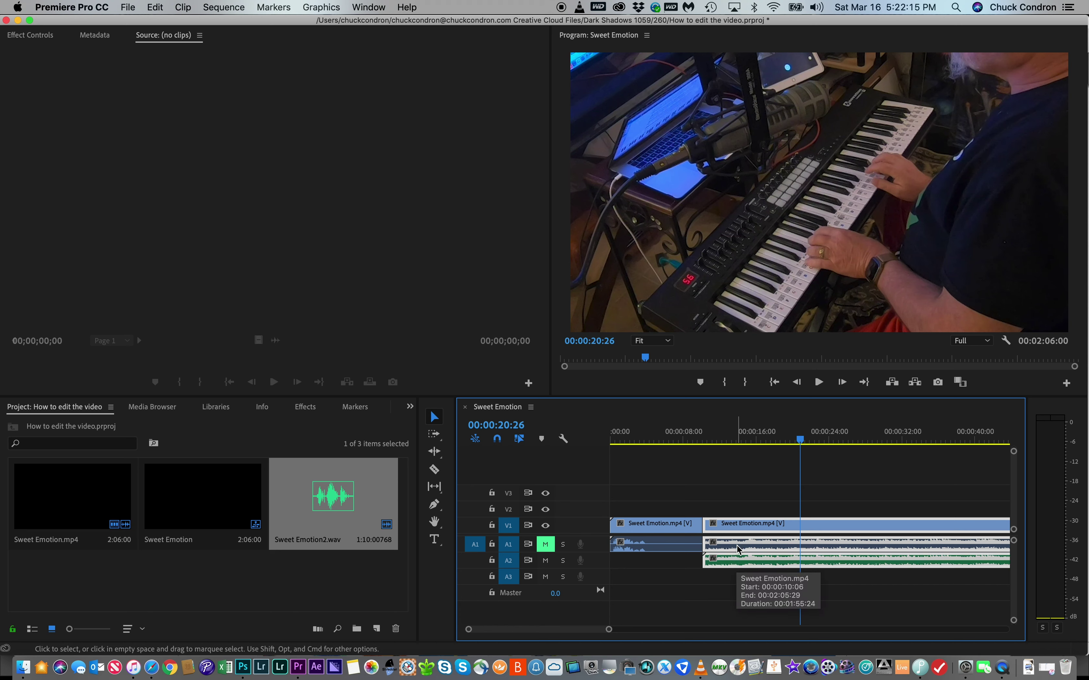
{"action": "right_click", "coordinate": [736, 545]}
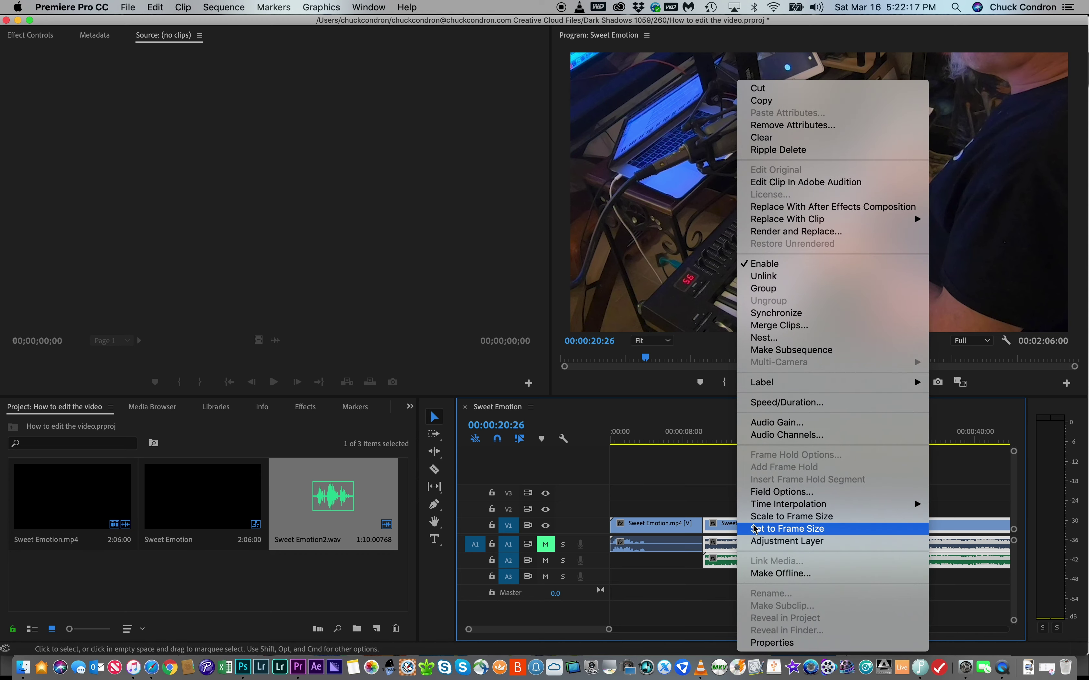
{"action": "mouse_move", "coordinate": [771, 386]}
{"action": "left_click", "coordinate": [782, 318]}
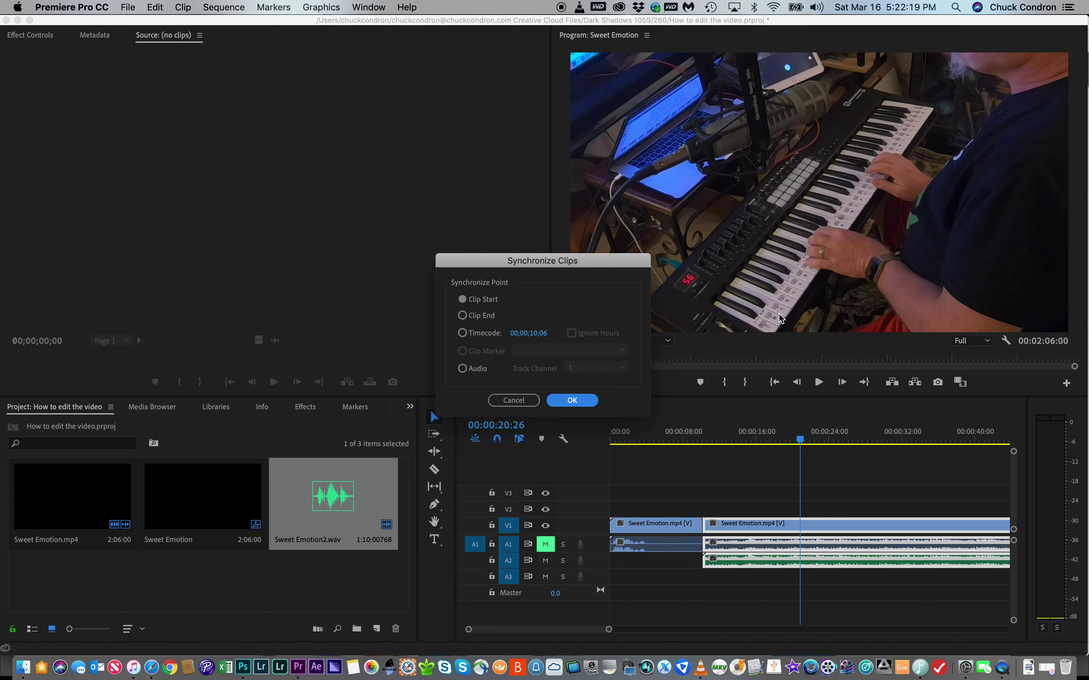
{"action": "left_click", "coordinate": [582, 403]}
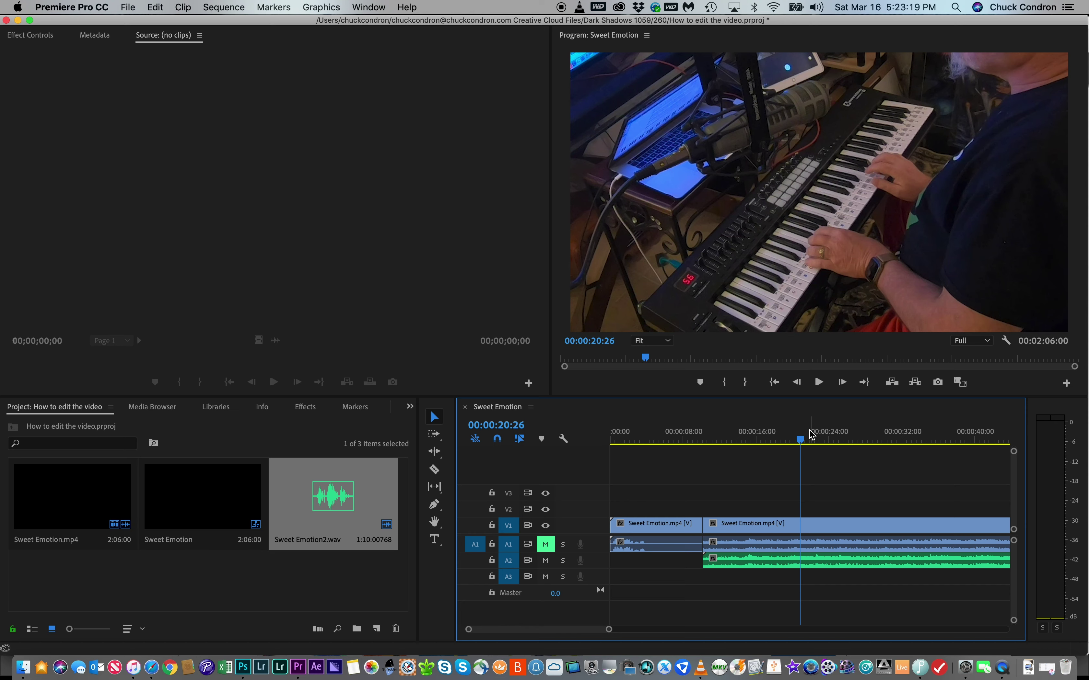
Step: Move the playhead to 00:00:07:29 and close Finder's Desktop window to return to the Premiere Pro sequence
{"action": "left_click_drag", "start_coordinate": [802, 441], "coordinate": [641, 429]}
{"action": "left_click_drag", "start_coordinate": [670, 432], "coordinate": [643, 434]}
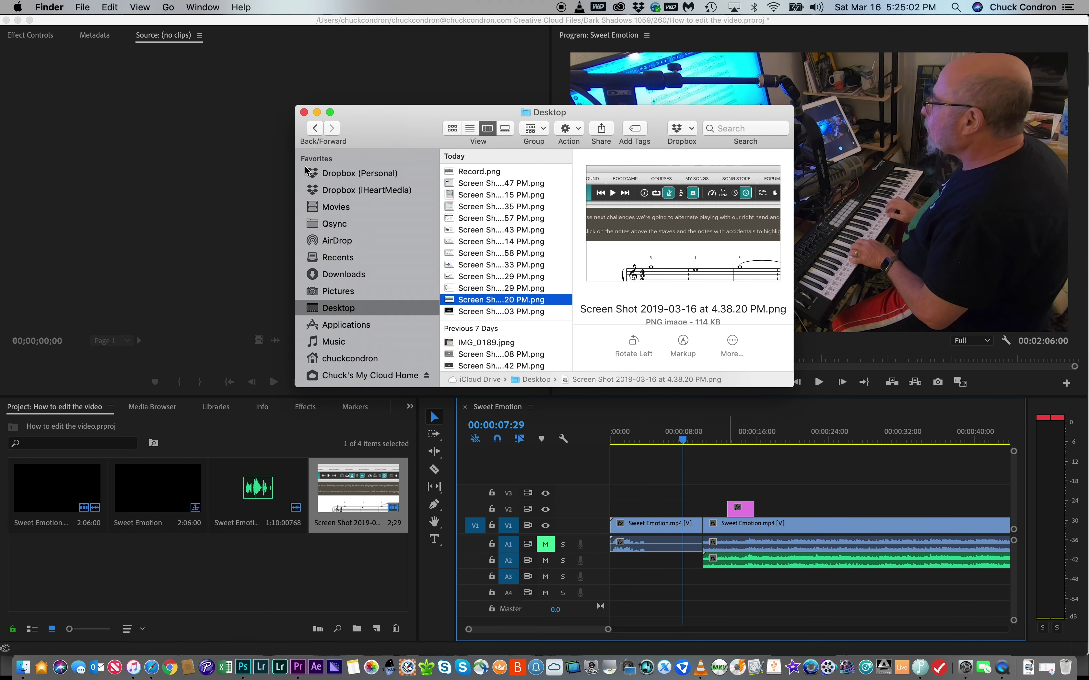
{"action": "left_click", "coordinate": [303, 113]}
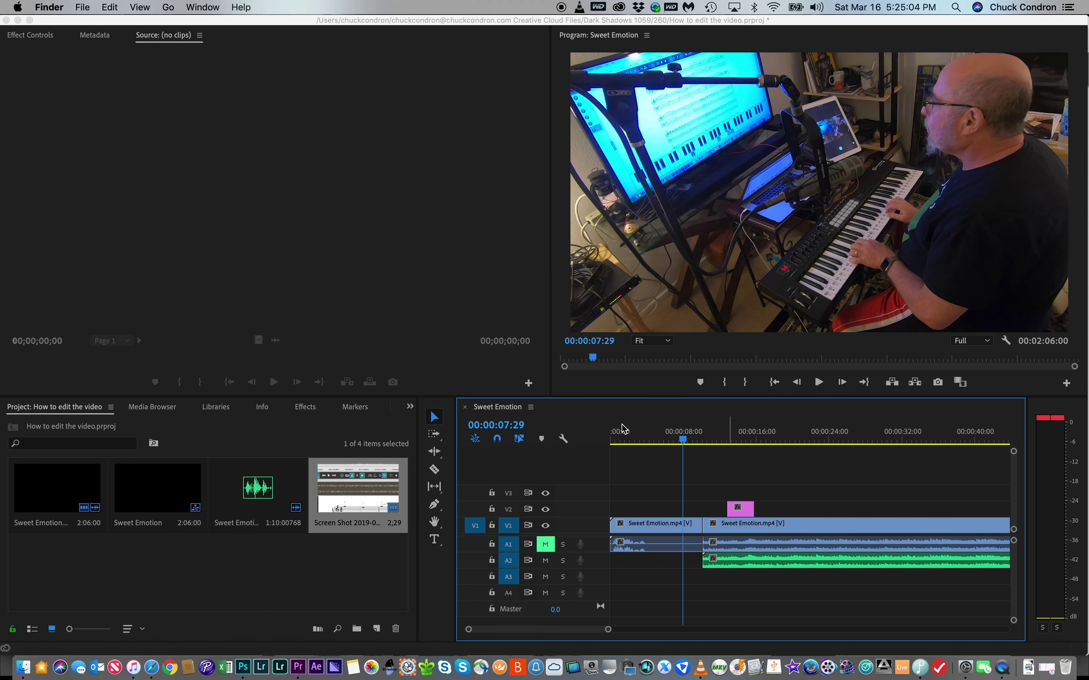
{"action": "left_click", "coordinate": [685, 441]}
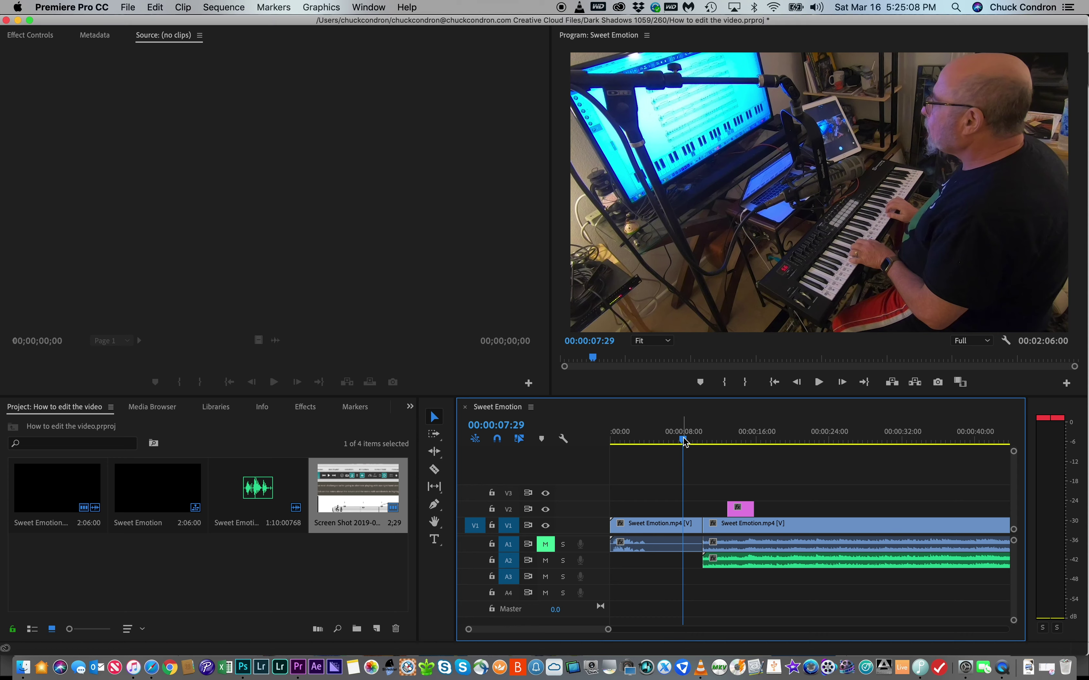
Step: Move the playhead to 00:00:14:05, fit the screenshot clip on V2 to the frame size, and revert it to its original size
{"action": "left_click_drag", "start_coordinate": [685, 441], "coordinate": [740, 443]}
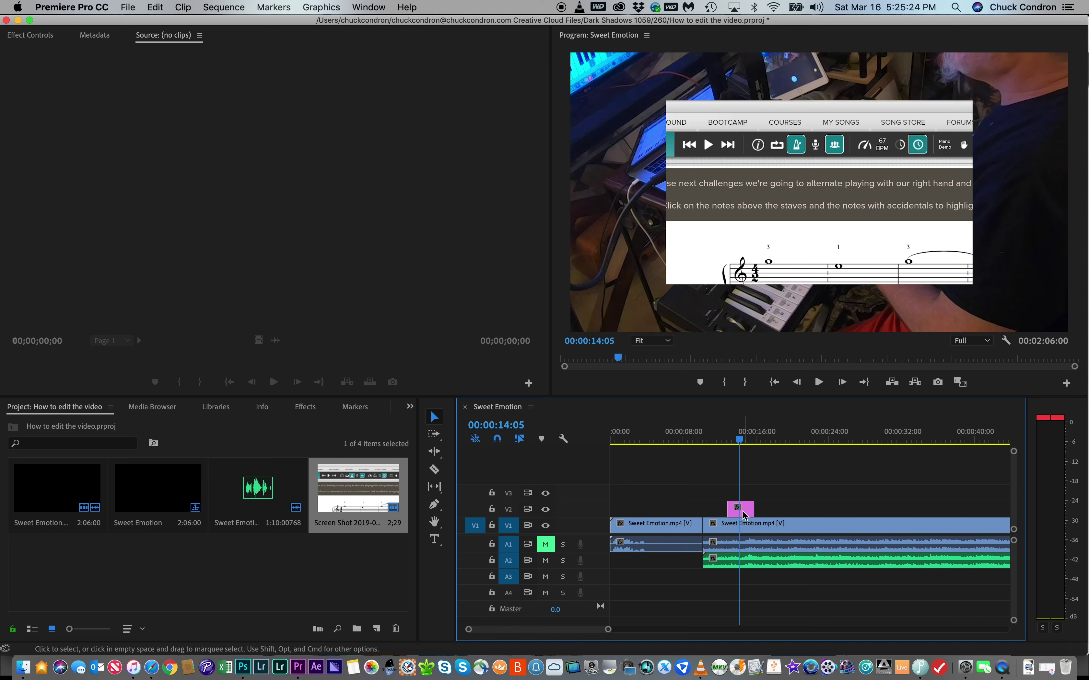
{"action": "left_click", "coordinate": [739, 178]}
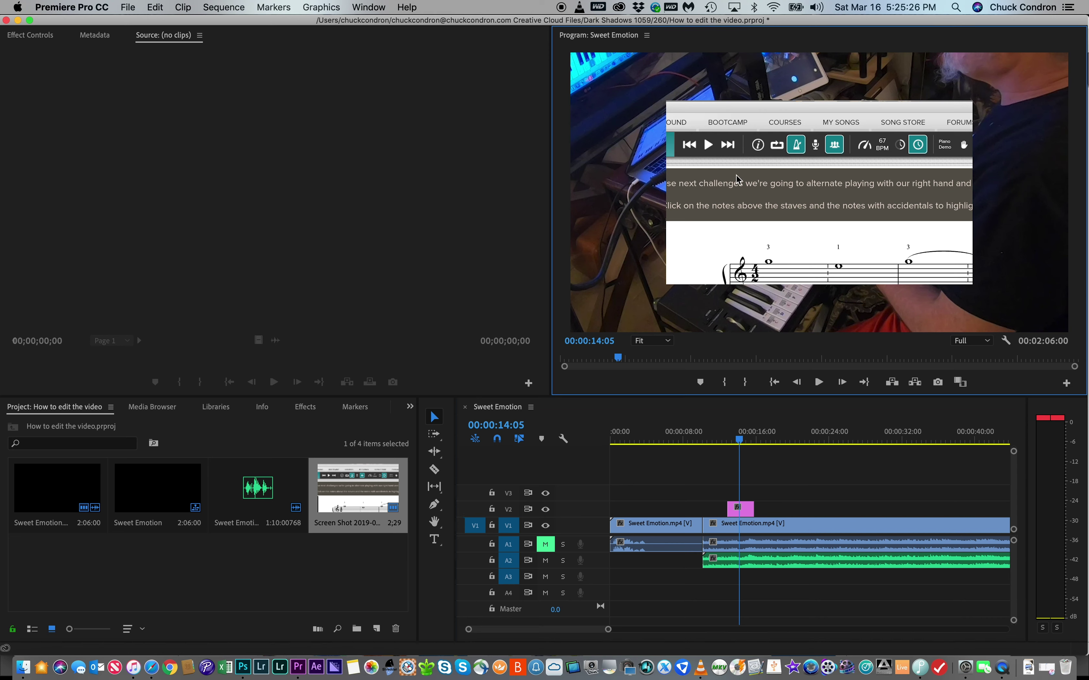
{"action": "right_click", "coordinate": [746, 510]}
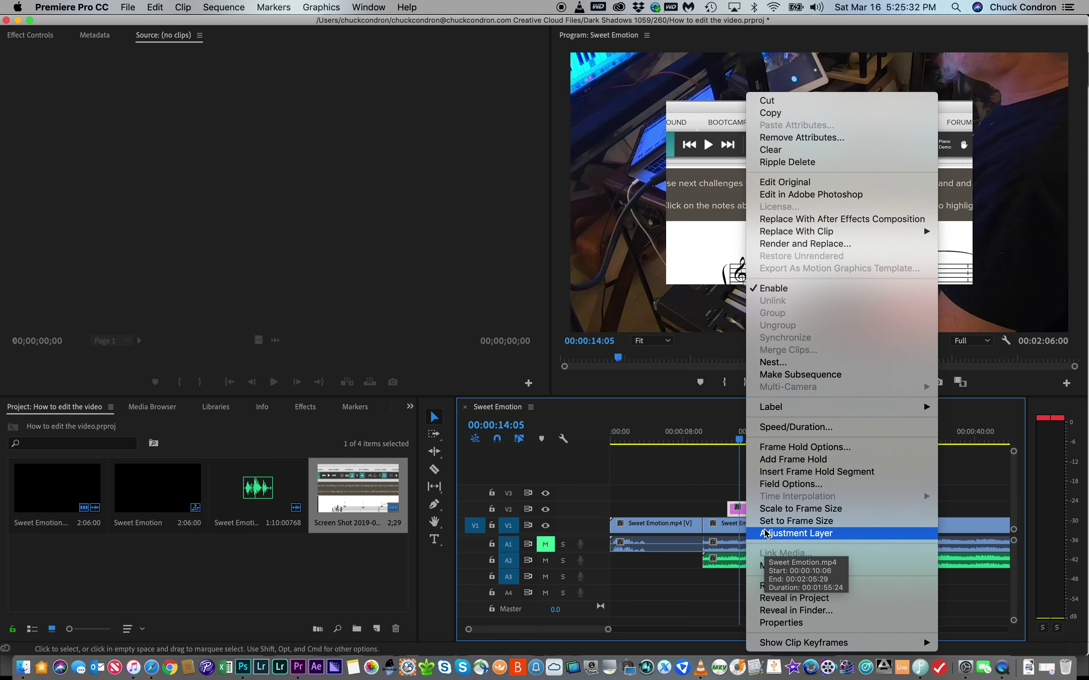
{"action": "left_click", "coordinate": [777, 516]}
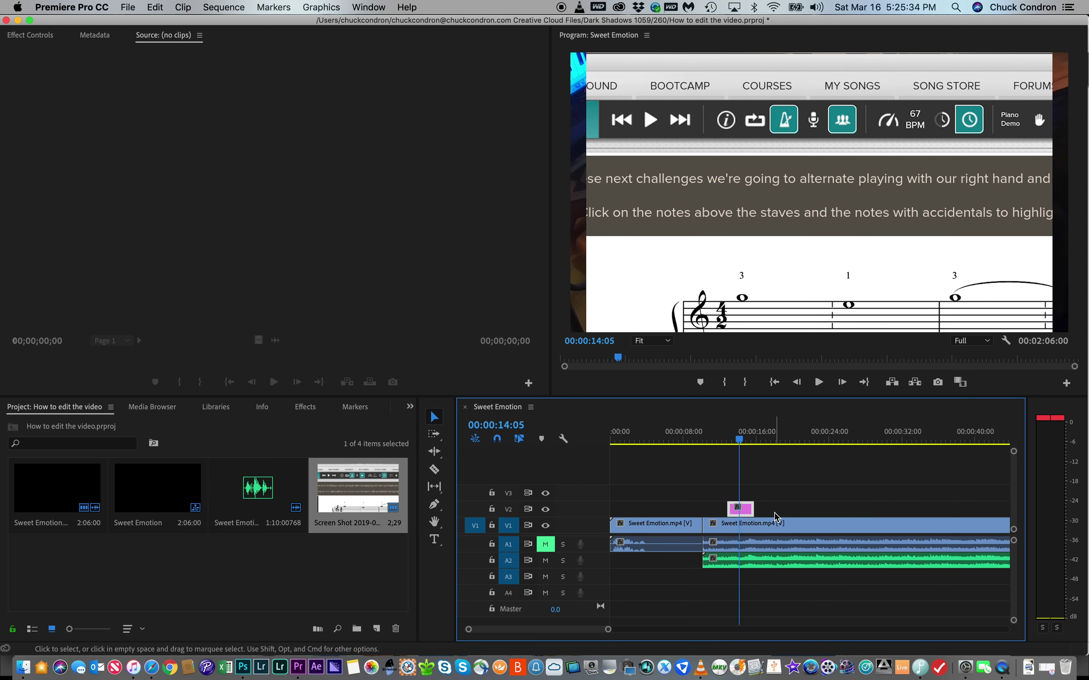
{"action": "right_click", "coordinate": [749, 515]}
{"action": "left_click", "coordinate": [758, 508]}
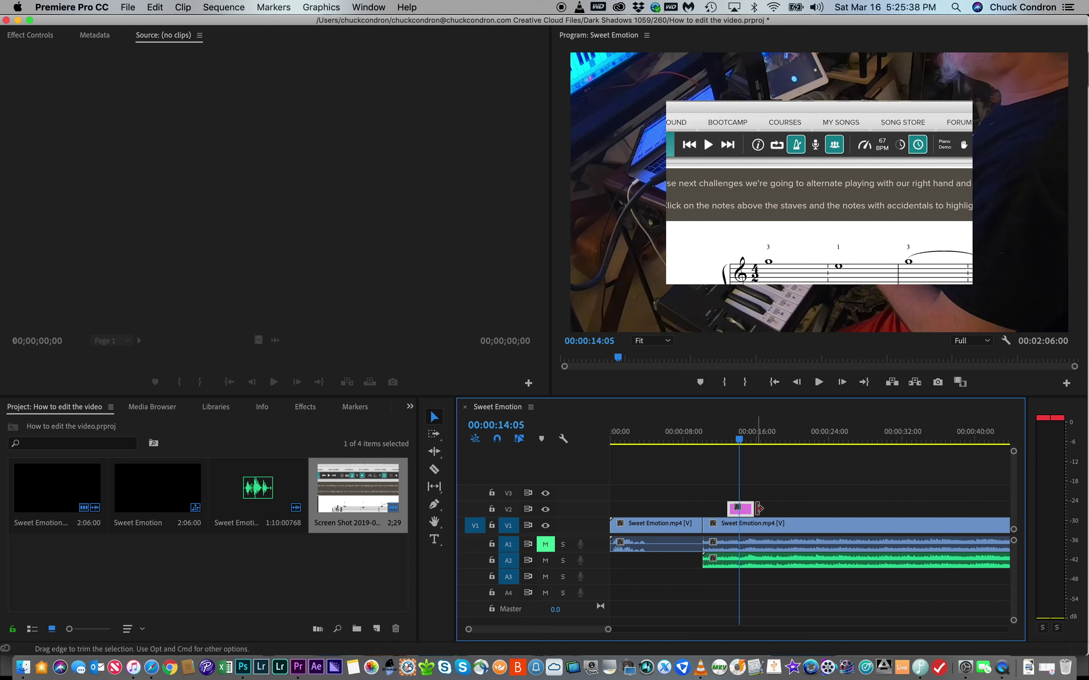
Step: Delete the screenshot clip from track V2
{"action": "left_click", "coordinate": [709, 174]}
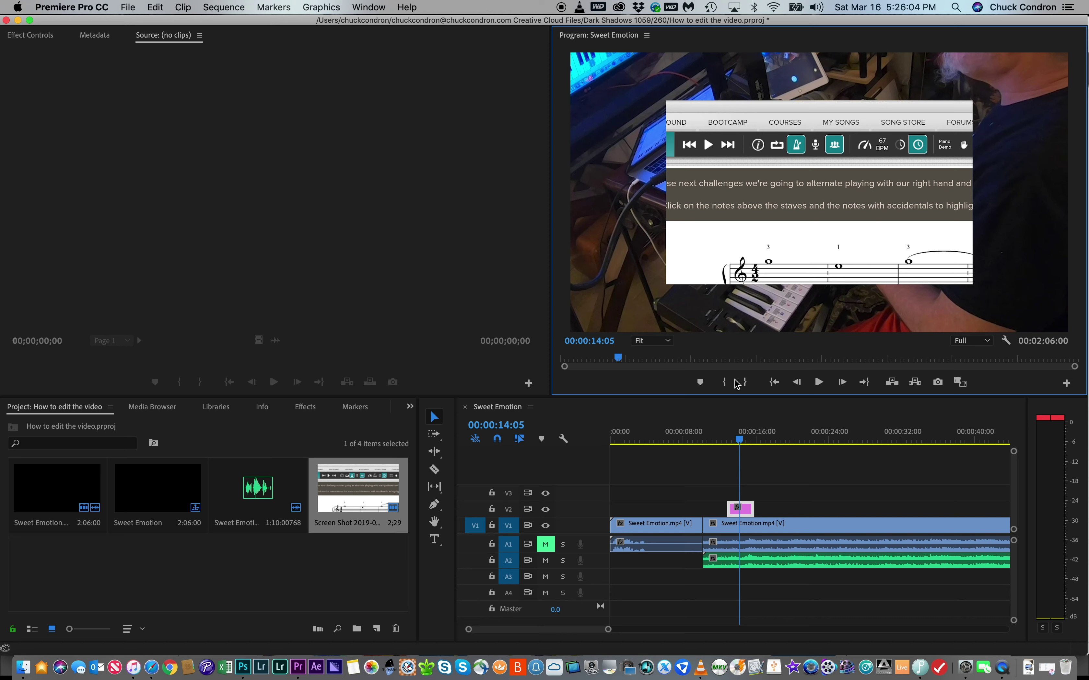
{"action": "left_click", "coordinate": [751, 510]}
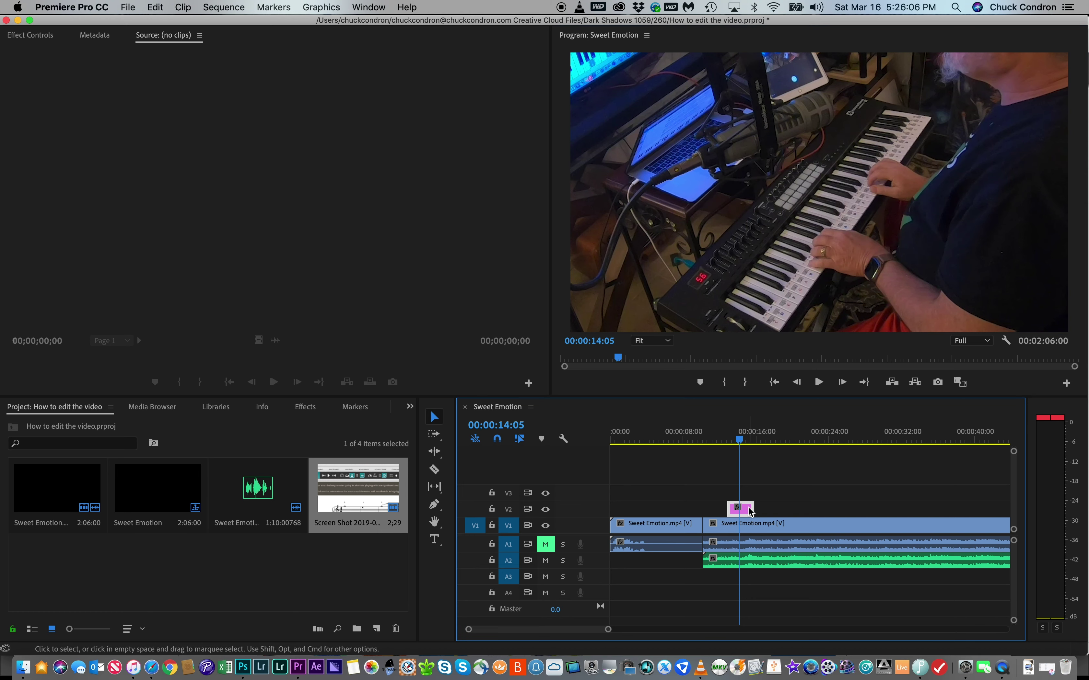
{"action": "key", "text": "Delete"}
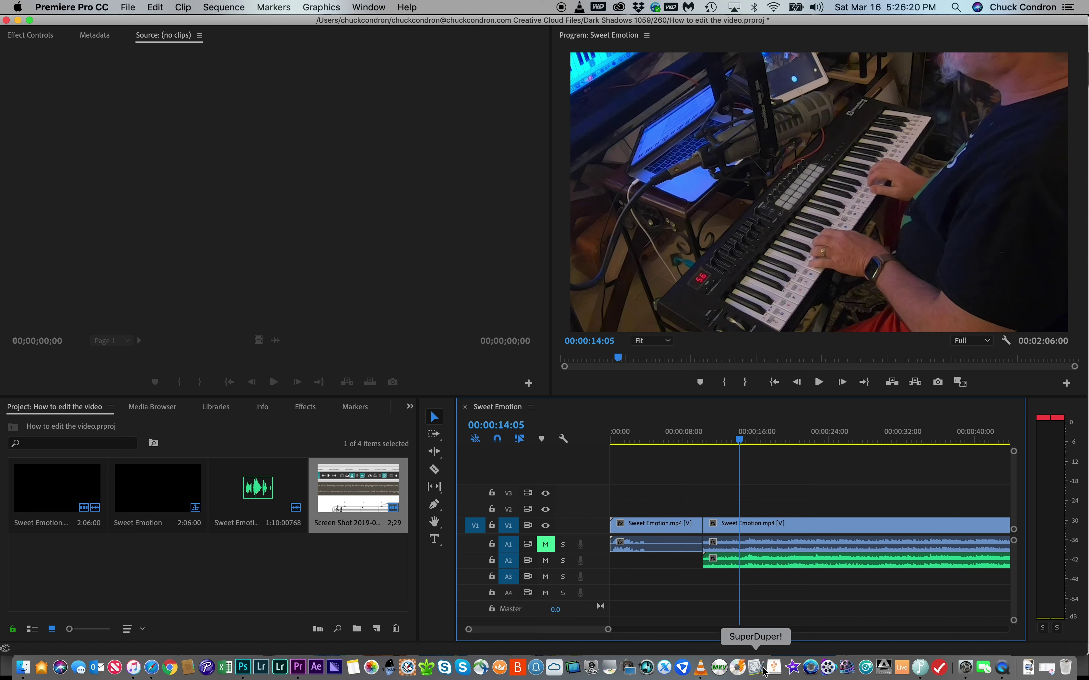
Step: Switch to iMovie and import Sweet Emotion.mp4 from the Video Working Folder on the Desktop into My Movie's project media
{"action": "left_click", "coordinate": [794, 668]}
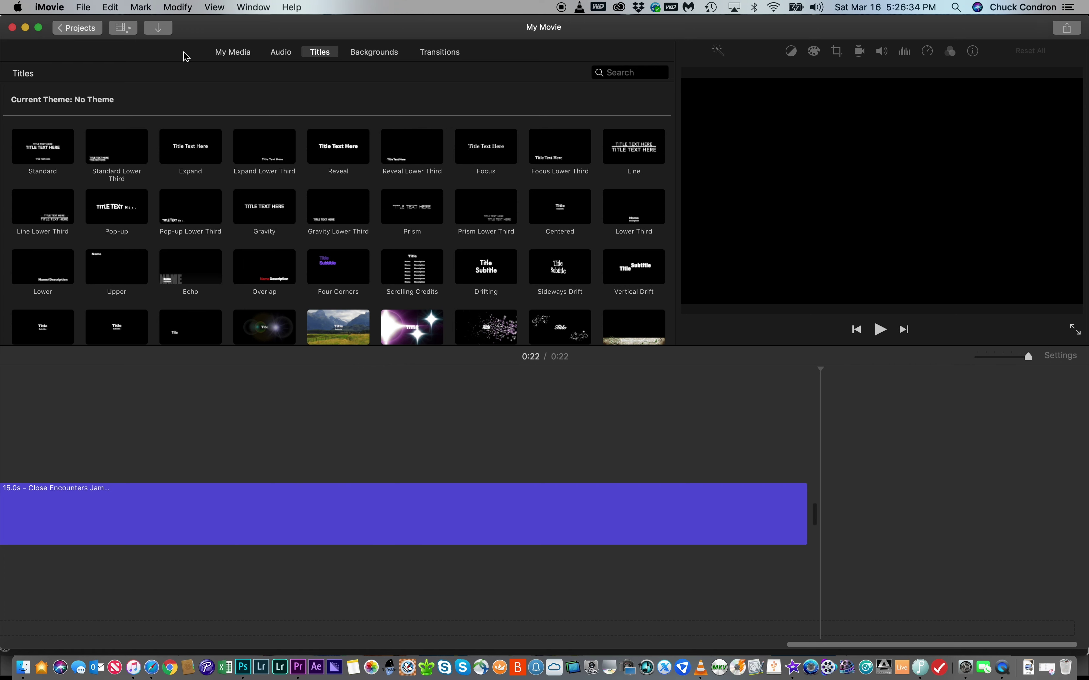
{"action": "left_click", "coordinate": [231, 53]}
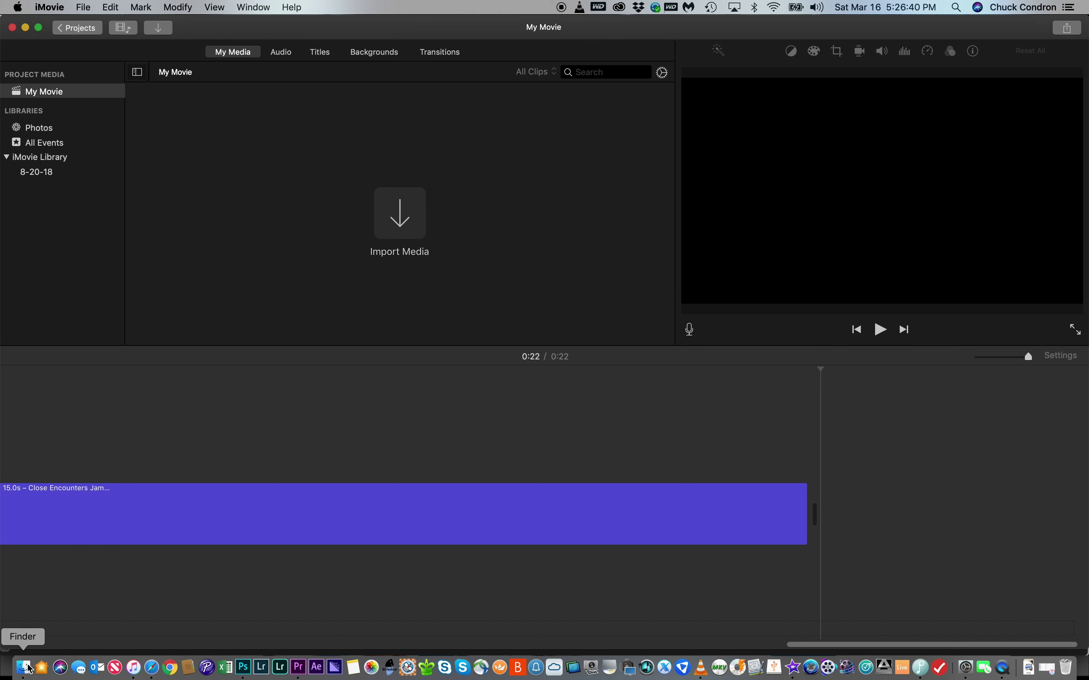
{"action": "left_click", "coordinate": [403, 217]}
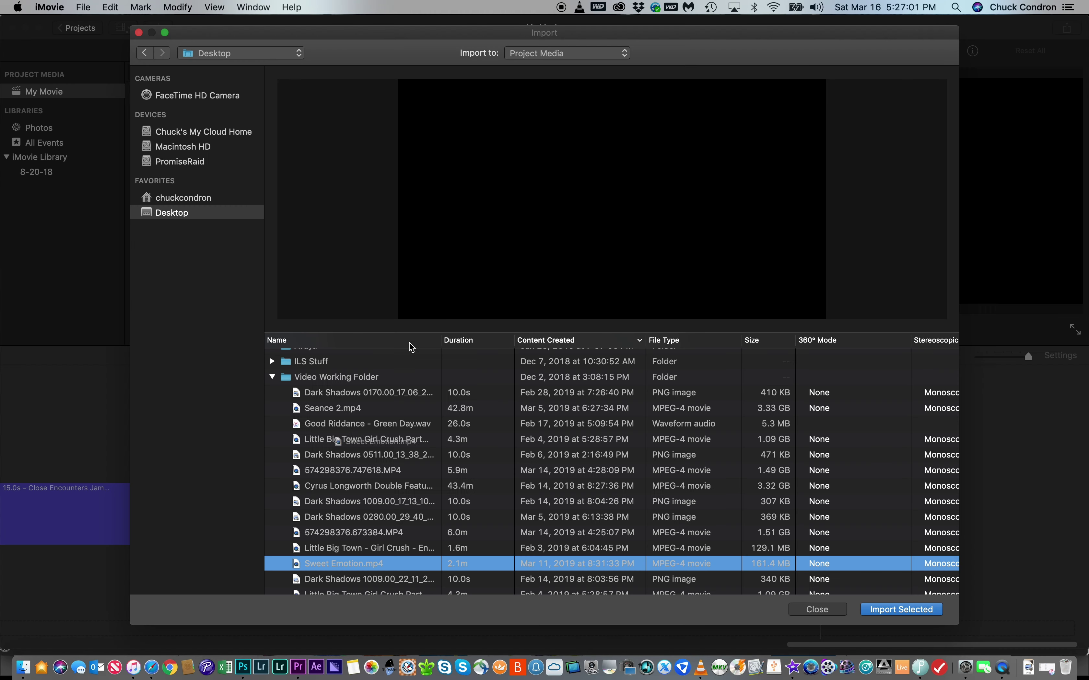
{"action": "left_click", "coordinate": [904, 610]}
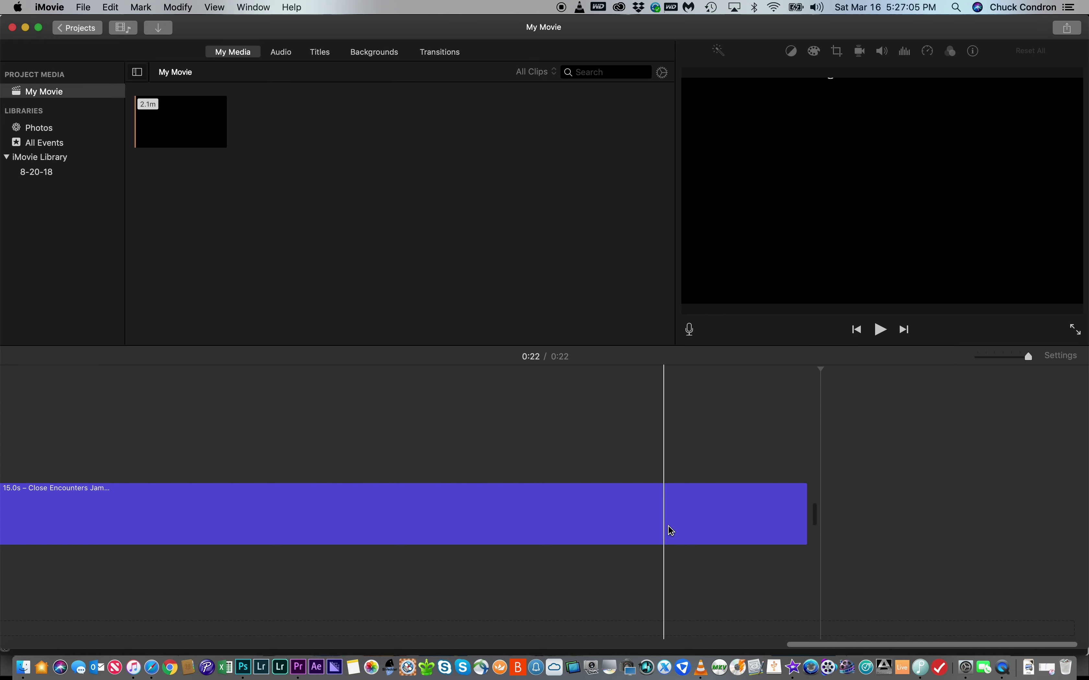
Step: Place the entire imported Sweet Emotion.mp4 in the My Movie timeline as its only clip, clearing out the old project content
{"action": "left_click", "coordinate": [144, 116]}
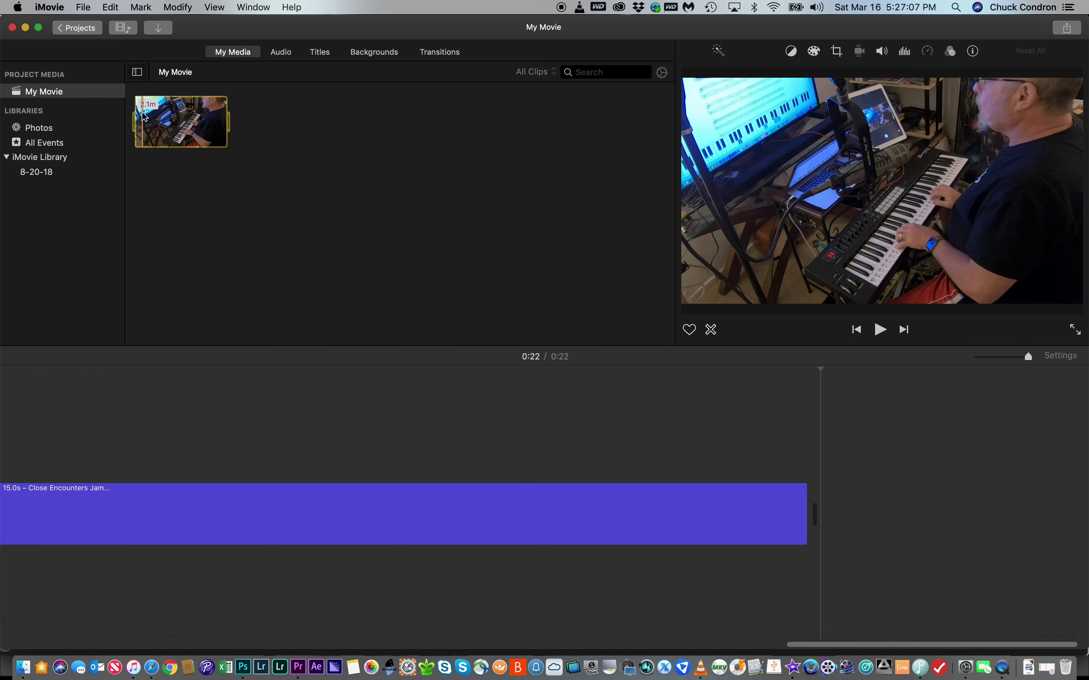
{"action": "left_click_drag", "start_coordinate": [145, 116], "coordinate": [20, 432]}
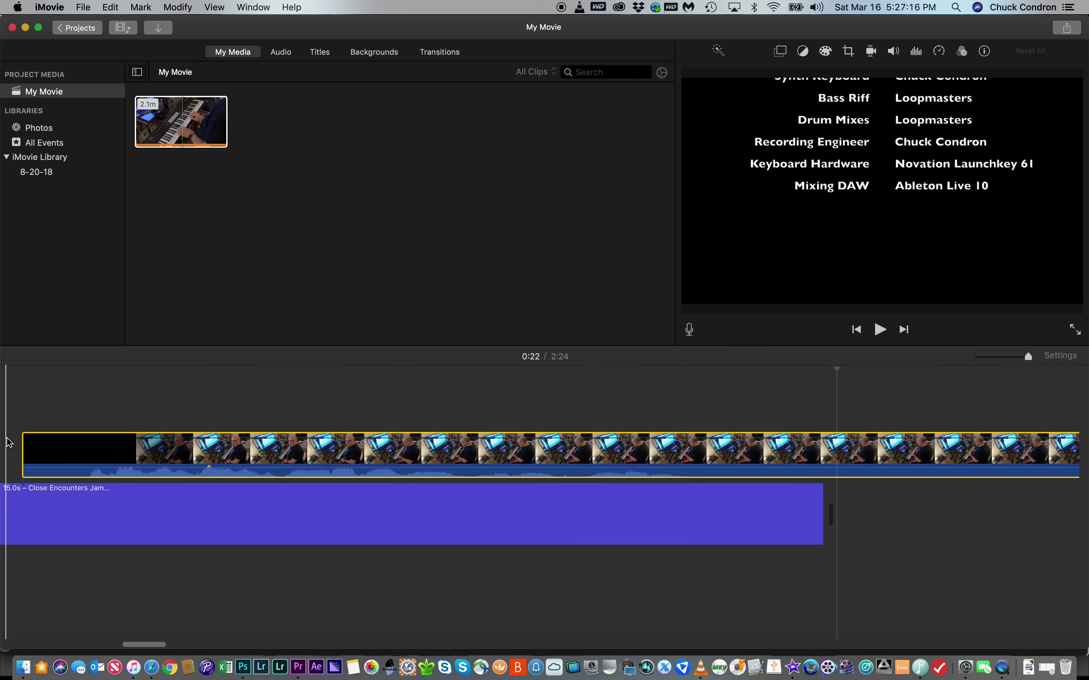
{"action": "left_click", "coordinate": [140, 476]}
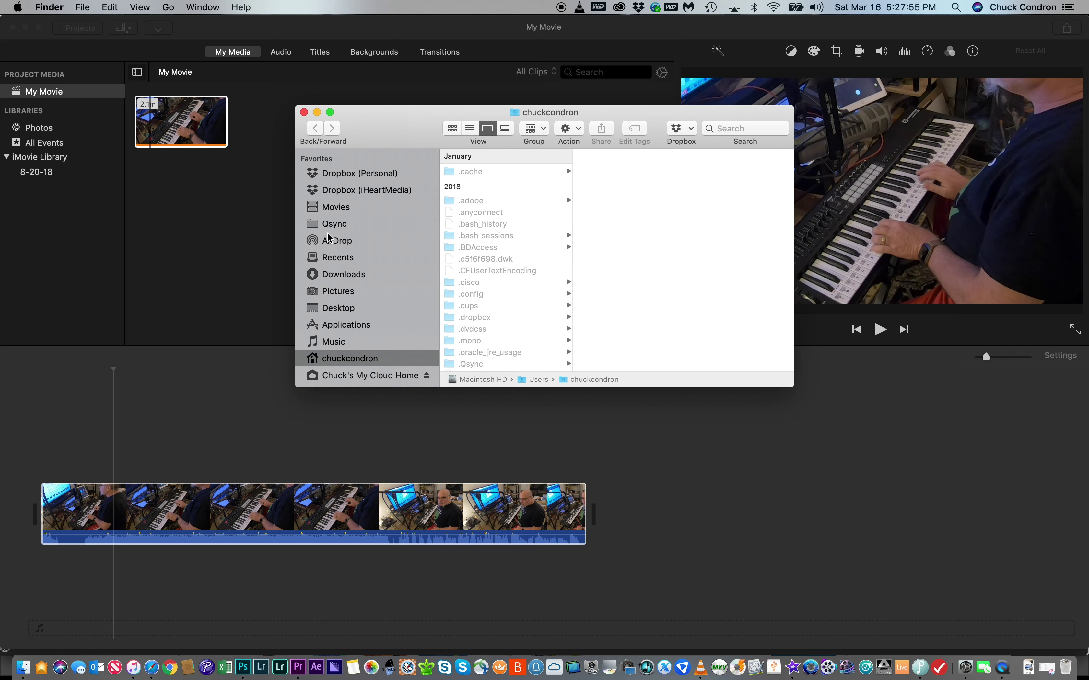
Step: Add Sweet Emotion2.wav from the iCloud Documents folder beneath the video, attached shortly after the start of the piano clip
{"action": "scroll", "coordinate": [330, 237], "scroll_direction": "down", "scroll_amount": 5}
{"action": "scroll", "coordinate": [330, 238], "scroll_direction": "down", "scroll_amount": 1}
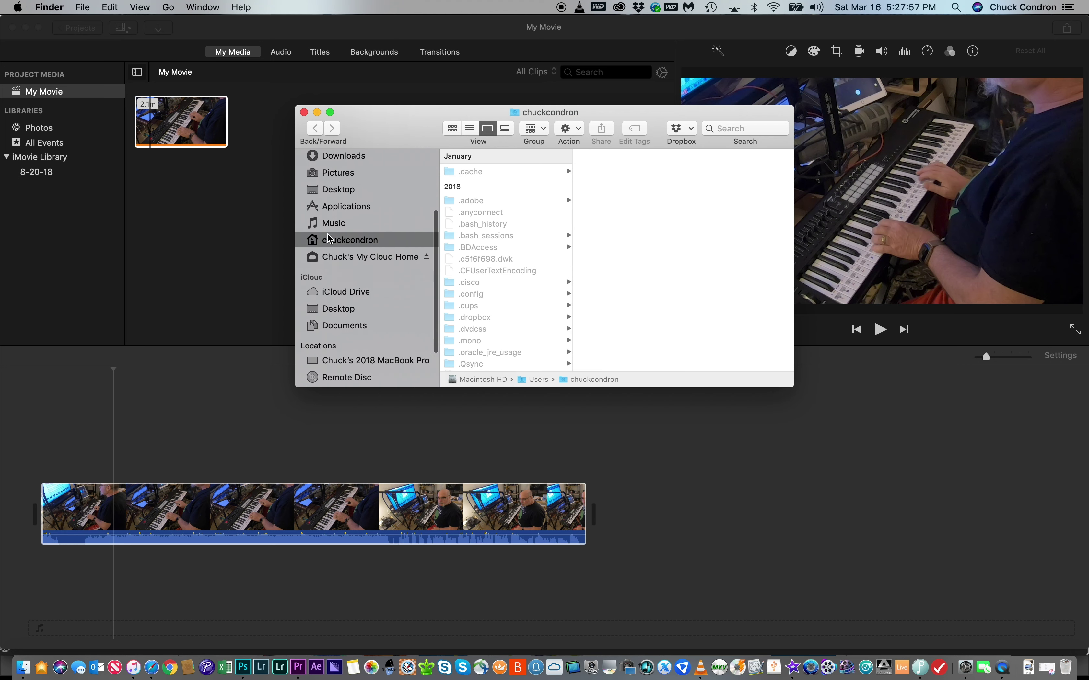
{"action": "left_click", "coordinate": [356, 328]}
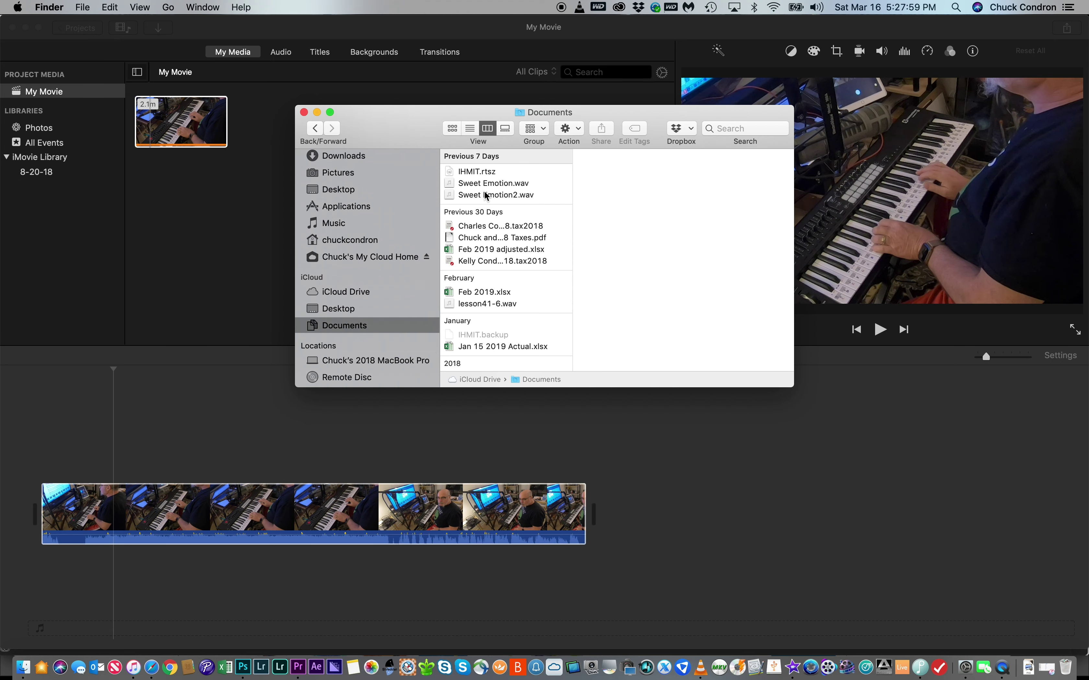
{"action": "left_click_drag", "start_coordinate": [487, 198], "coordinate": [114, 572]}
{"action": "left_click", "coordinate": [151, 567]}
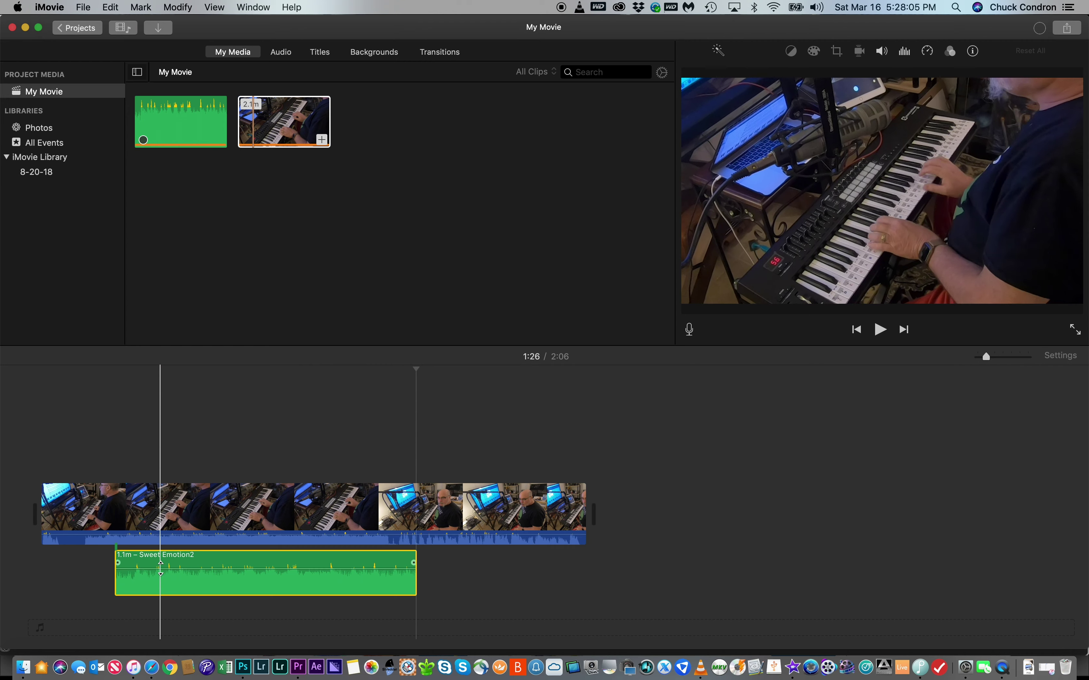
Step: Play the timeline from the start of the Sweet Emotion2 audio to 0:12 to check its sync with the video
{"action": "left_click", "coordinate": [53, 486]}
{"action": "key", "text": "super+equal"}
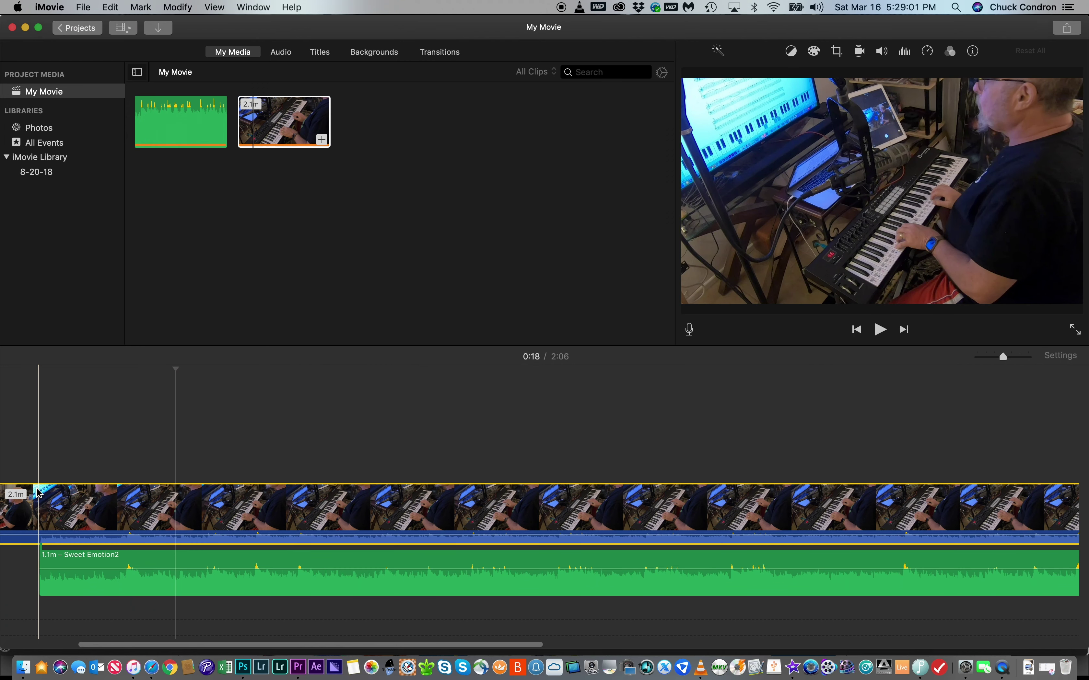
{"action": "left_click", "coordinate": [38, 492]}
{"action": "key", "text": "space"}
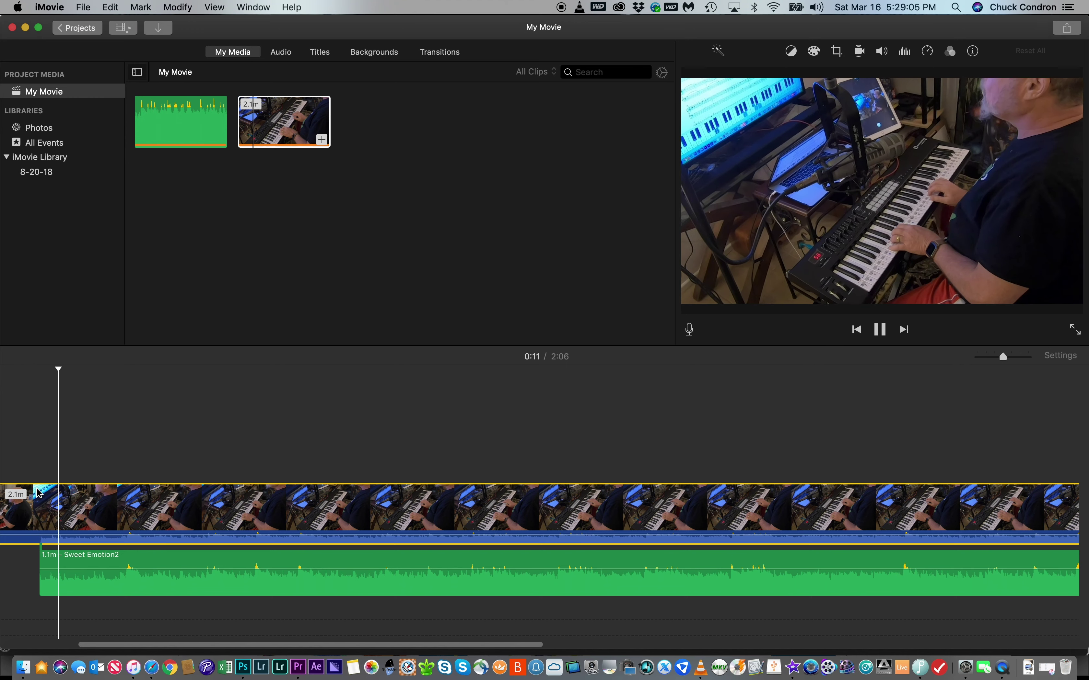
{"action": "key", "text": "space"}
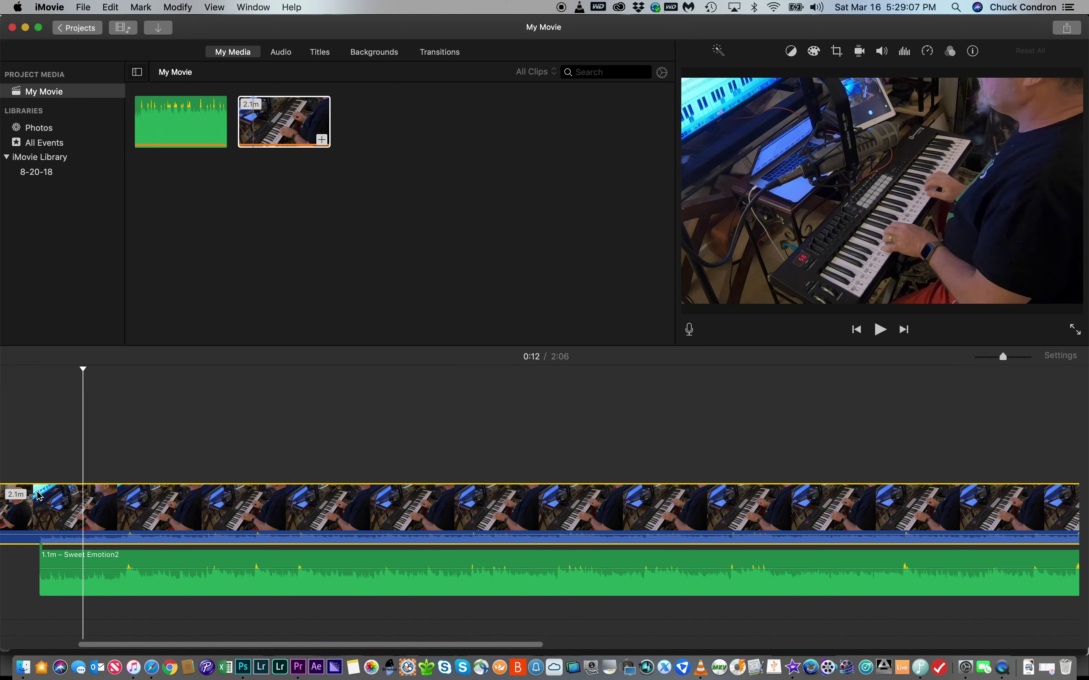
{"action": "left_click", "coordinate": [64, 581]}
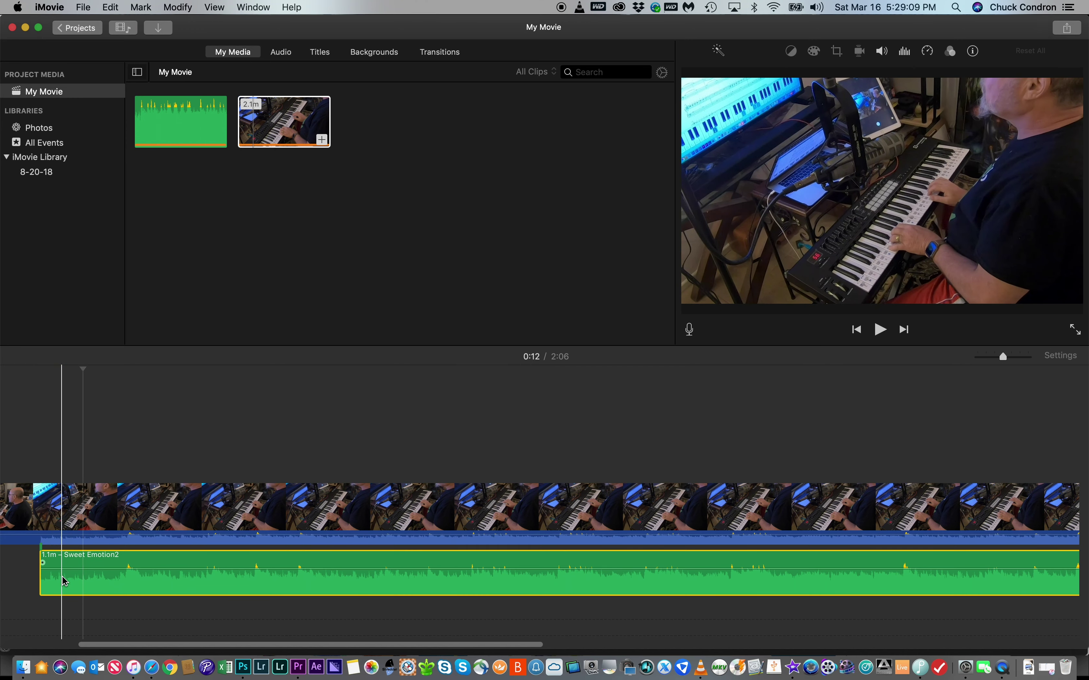
{"action": "left_click_drag", "start_coordinate": [65, 577], "coordinate": [64, 575]}
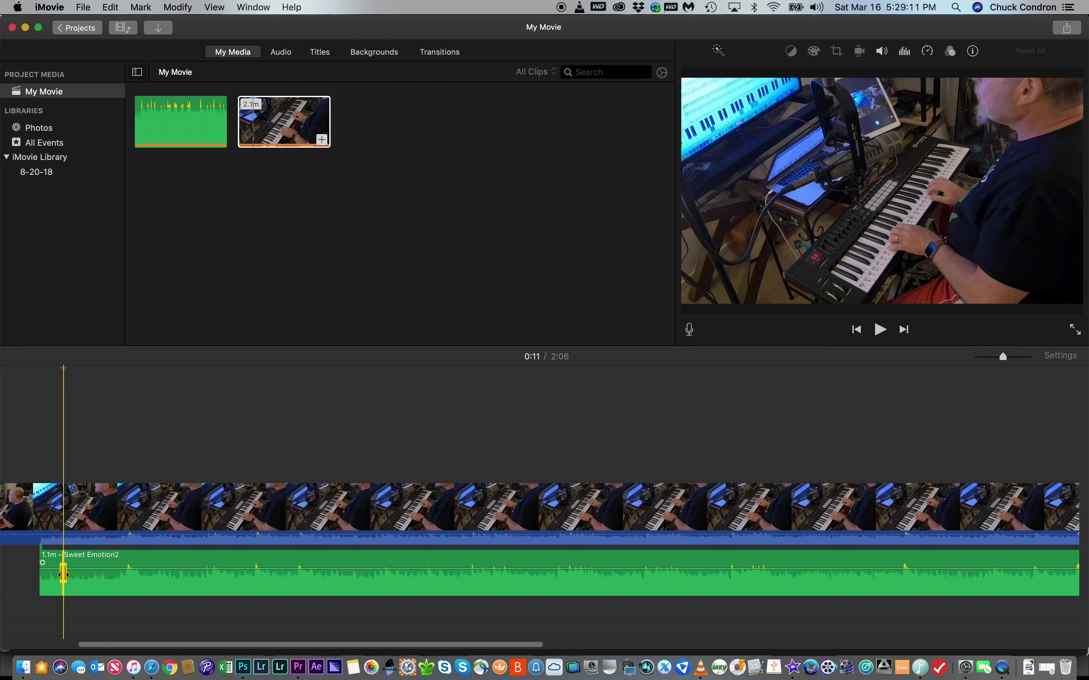
{"action": "left_click", "coordinate": [24, 581]}
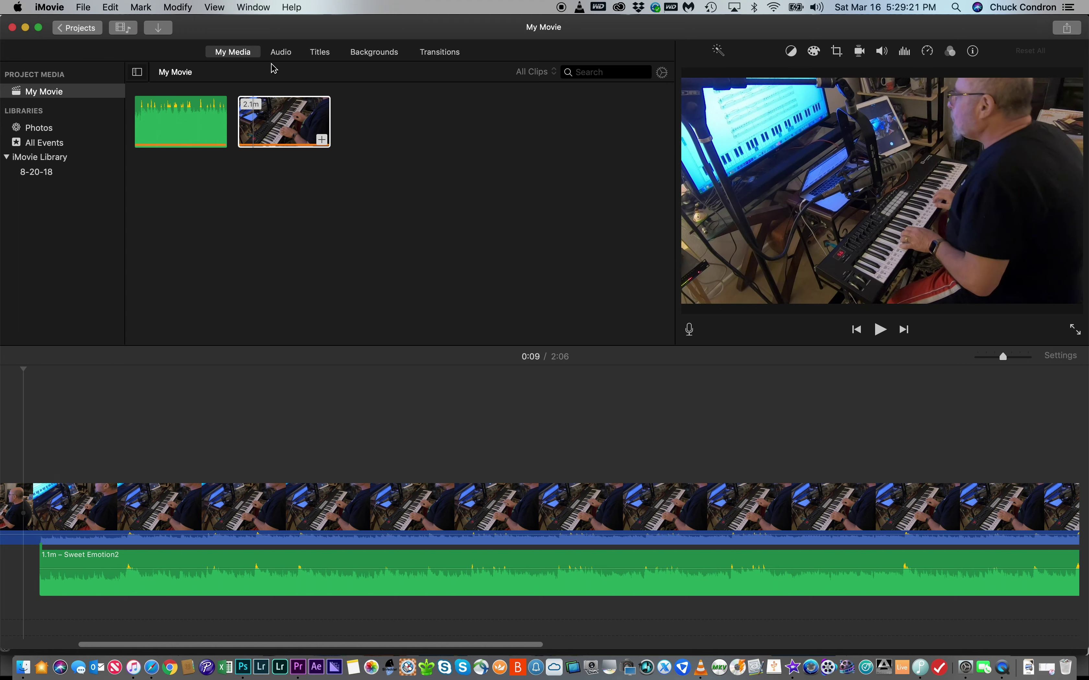
{"action": "left_click", "coordinate": [282, 54]}
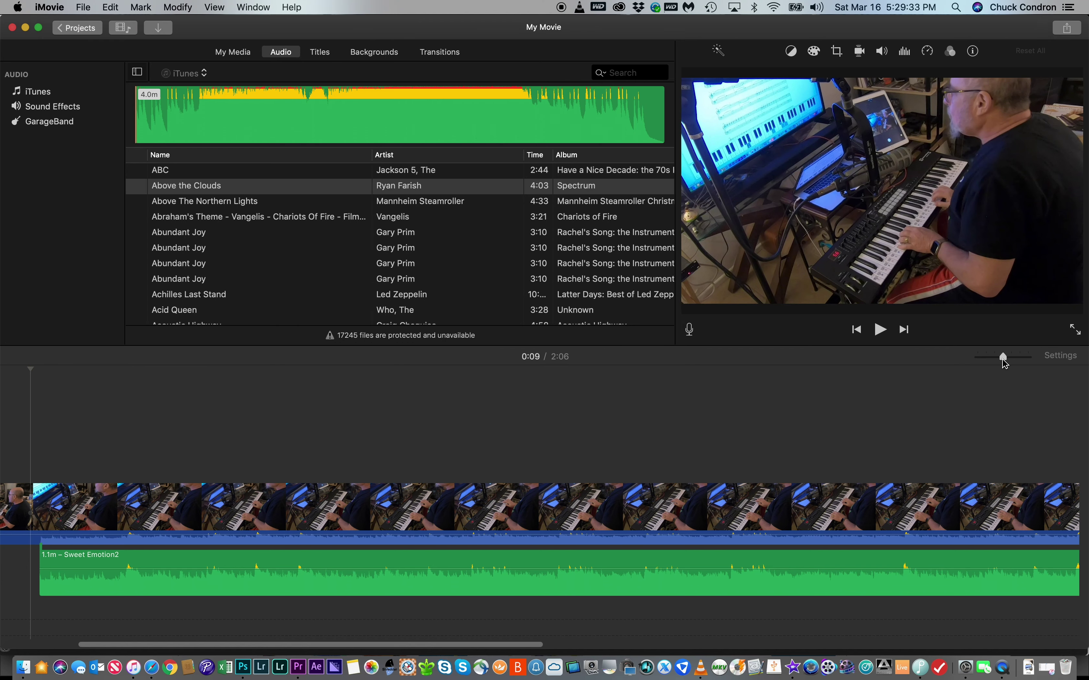
Step: Shift the Sweet Emotion2 audio slightly later so its start lines up with where the sound begins in the video's waveform
{"action": "left_click_drag", "start_coordinate": [1009, 362], "coordinate": [1031, 358]}
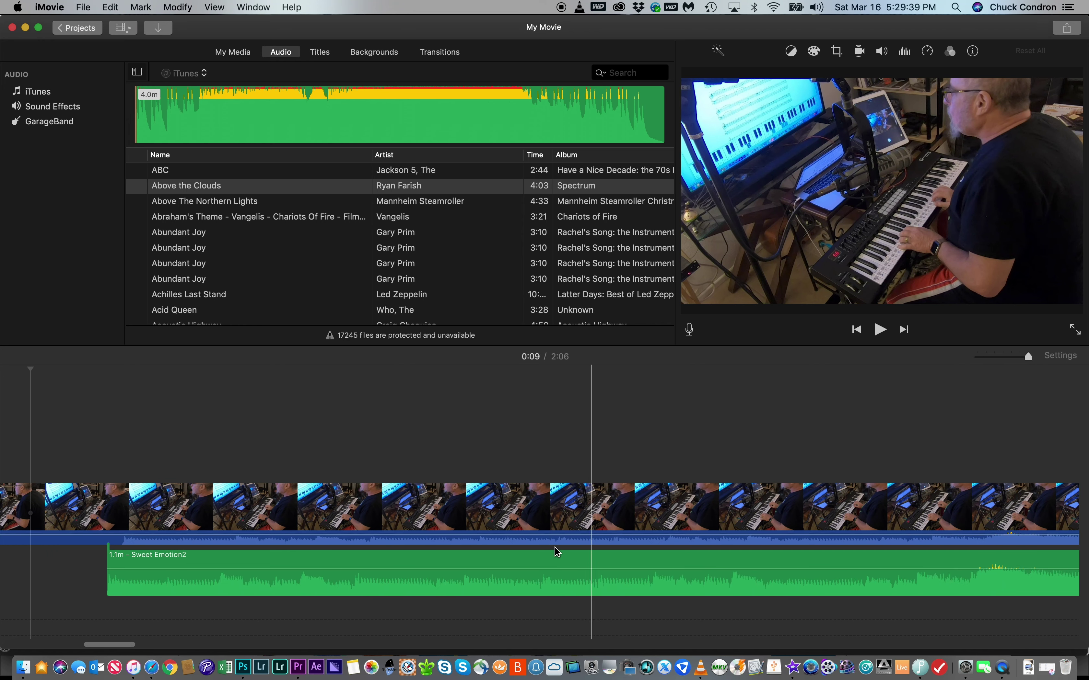
{"action": "mouse_move", "coordinate": [157, 566]}
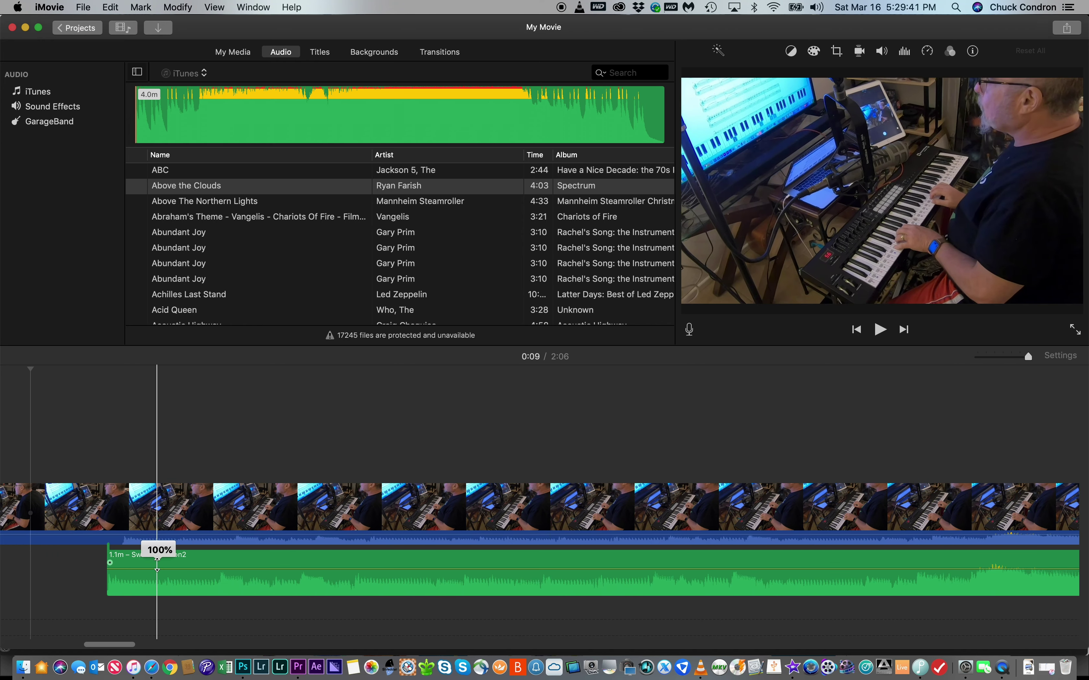
{"action": "left_click_drag", "start_coordinate": [136, 560], "coordinate": [153, 563]}
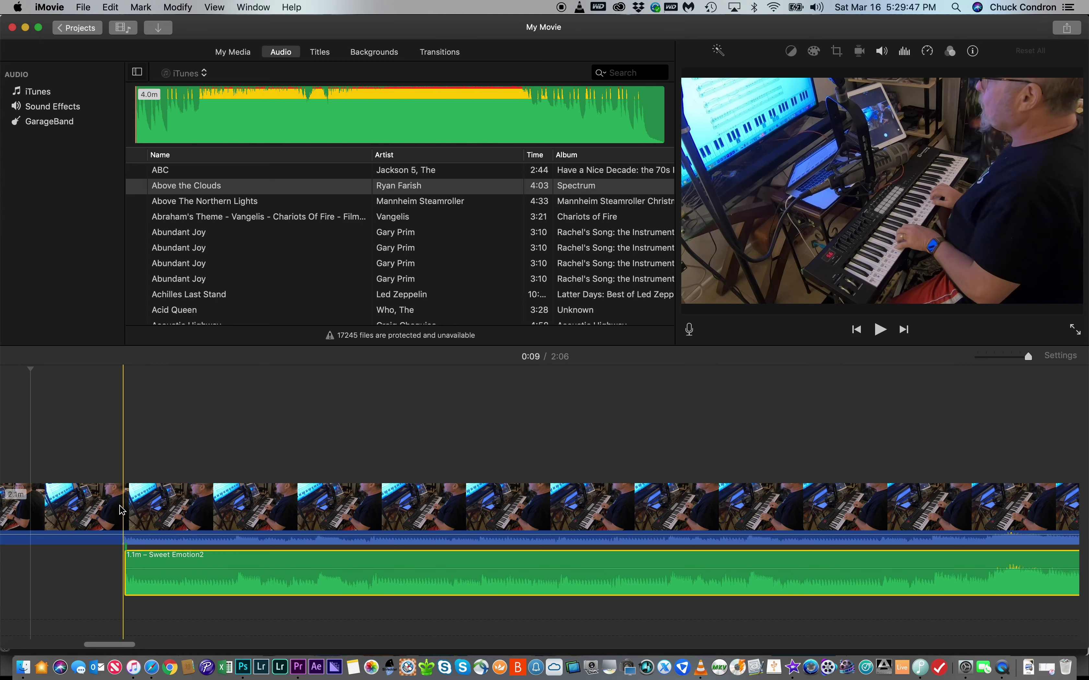
Step: Play both audio sources together from the realigned start of Sweet Emotion2 to 0:13 to check the sync
{"action": "left_click", "coordinate": [123, 532]}
{"action": "key", "text": "space"}
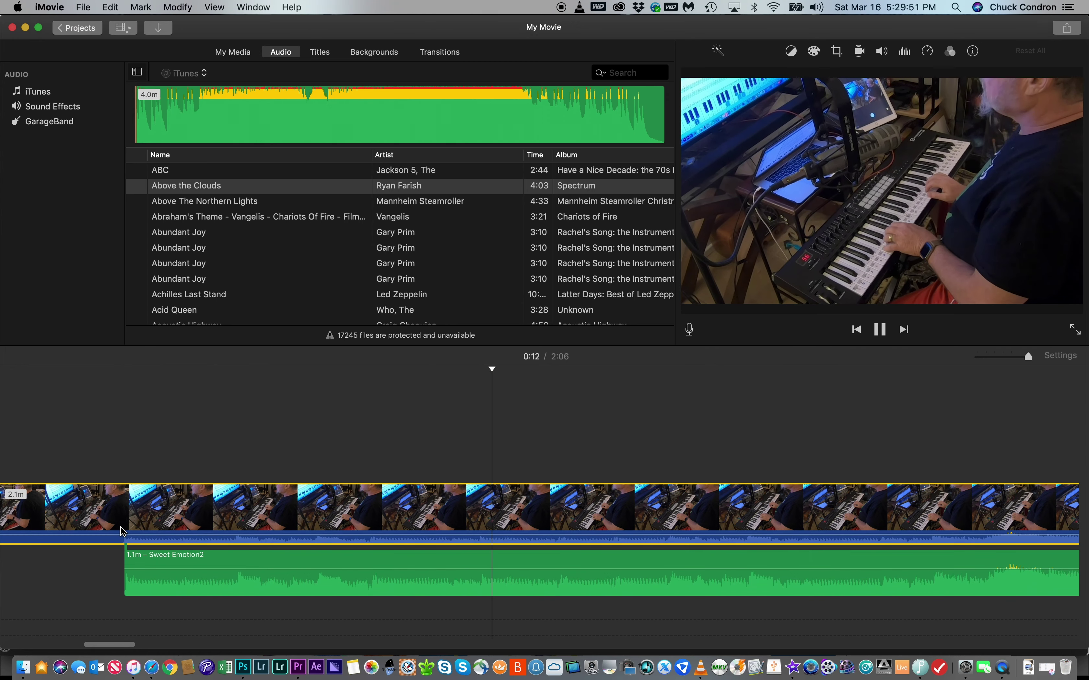
{"action": "key", "text": "space"}
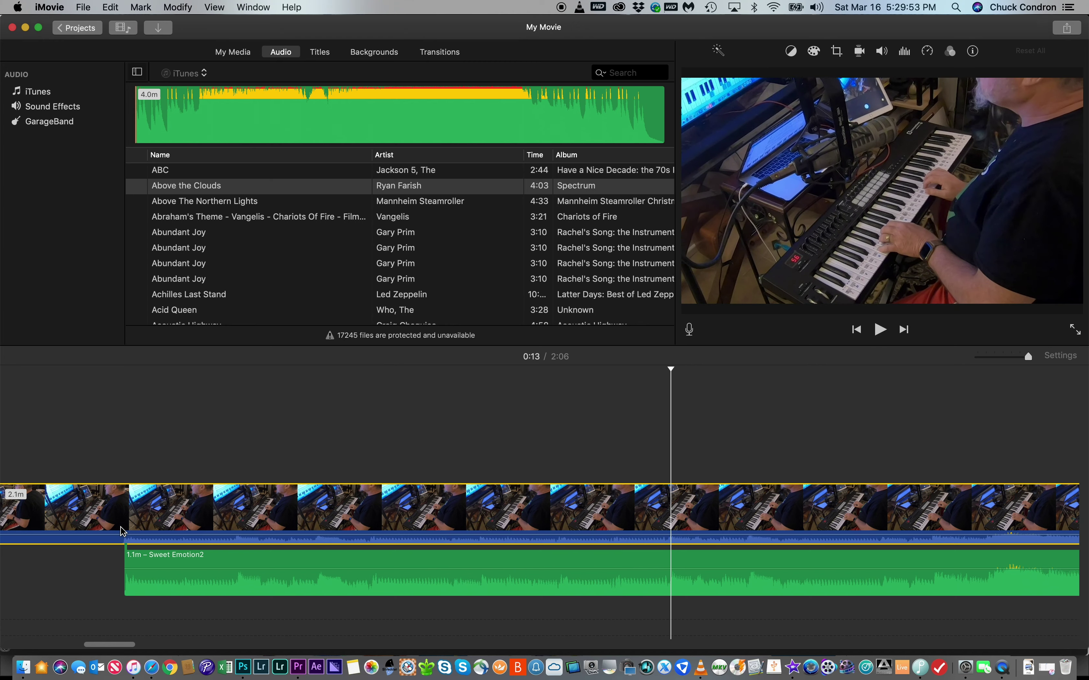
Step: Mute the video clip's own audio and play from 0:10, just before Sweet Emotion2 begins, with only the recorded audio
{"action": "left_click", "coordinate": [112, 427]}
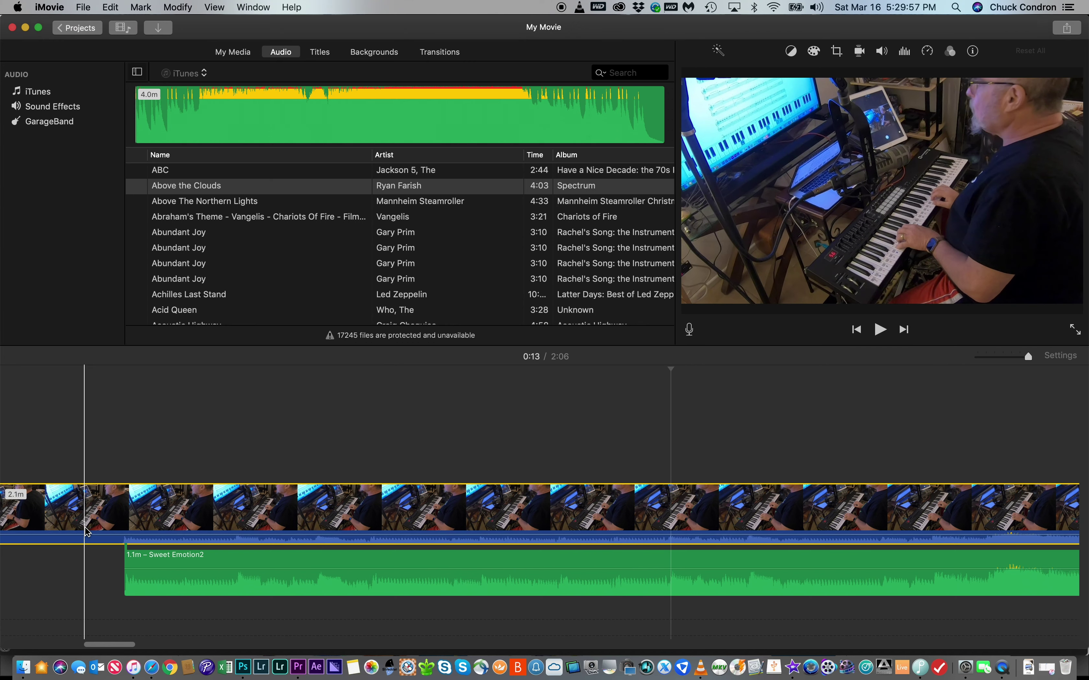
{"action": "left_click", "coordinate": [176, 522]}
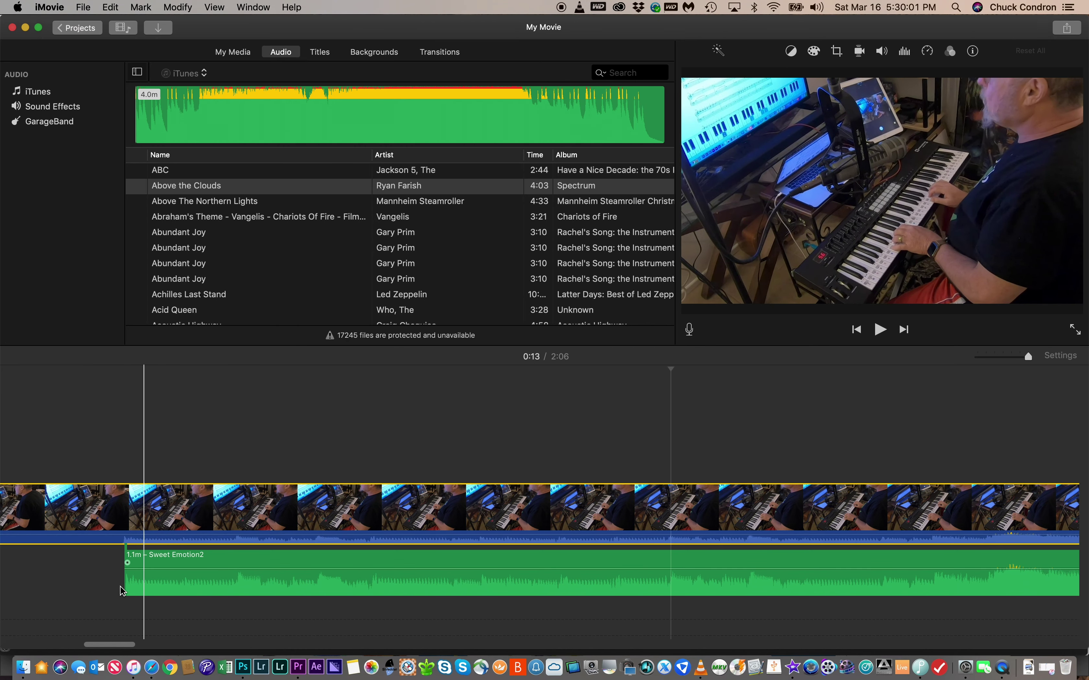
{"action": "left_click", "coordinate": [110, 7]}
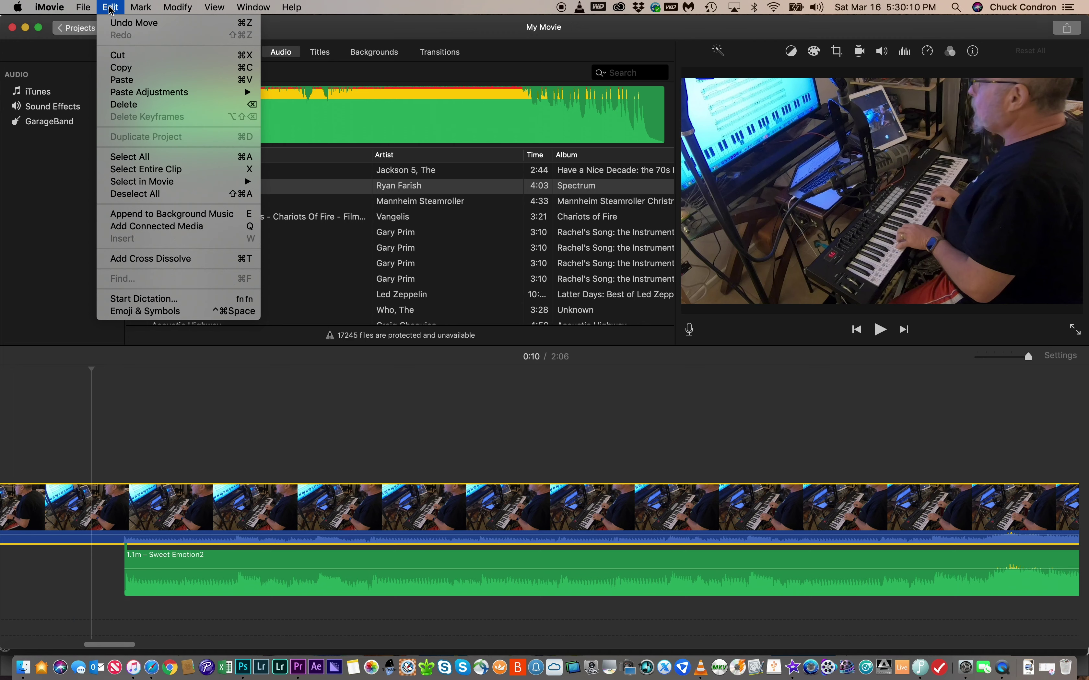
{"action": "mouse_move", "coordinate": [177, 8]}
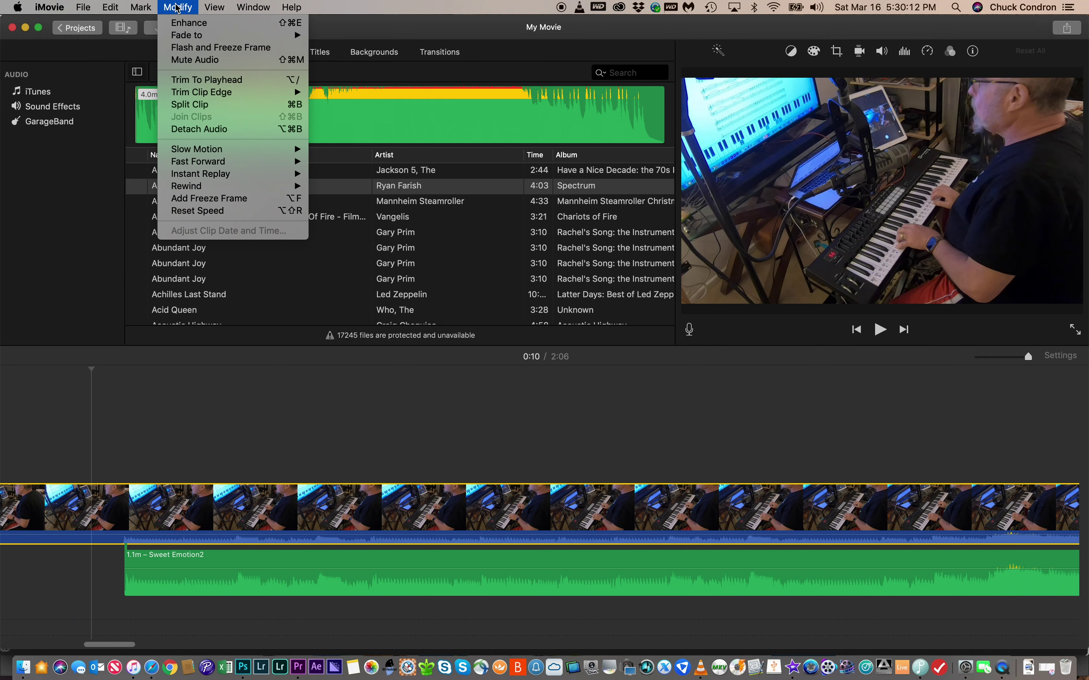
{"action": "left_click", "coordinate": [186, 63]}
{"action": "key", "text": "space"}
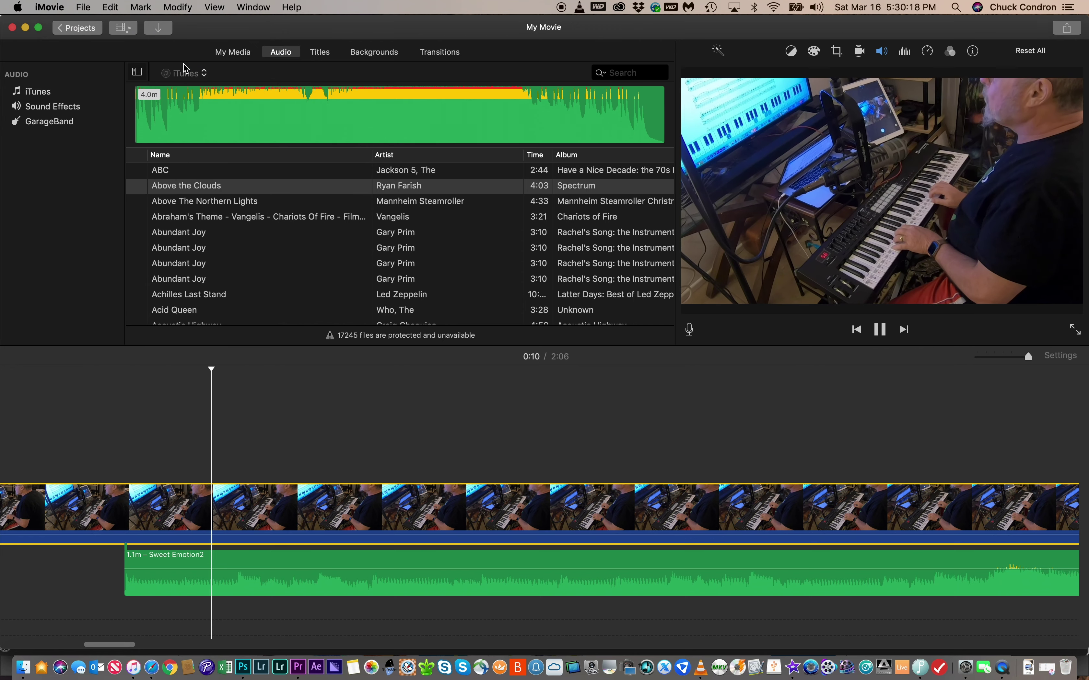
Step: Stop playback, switch to Premiere Pro and delete the opening Sweet Emotion.mp4 segment that precedes the recorded audio
{"action": "key", "text": "space"}
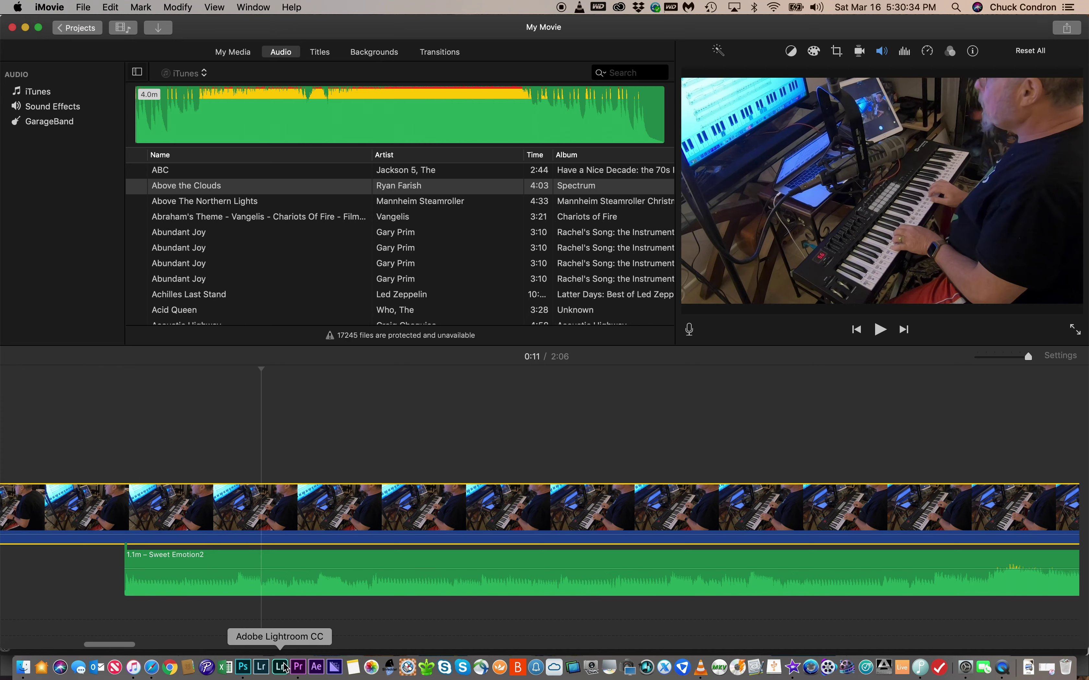
{"action": "left_click", "coordinate": [298, 668]}
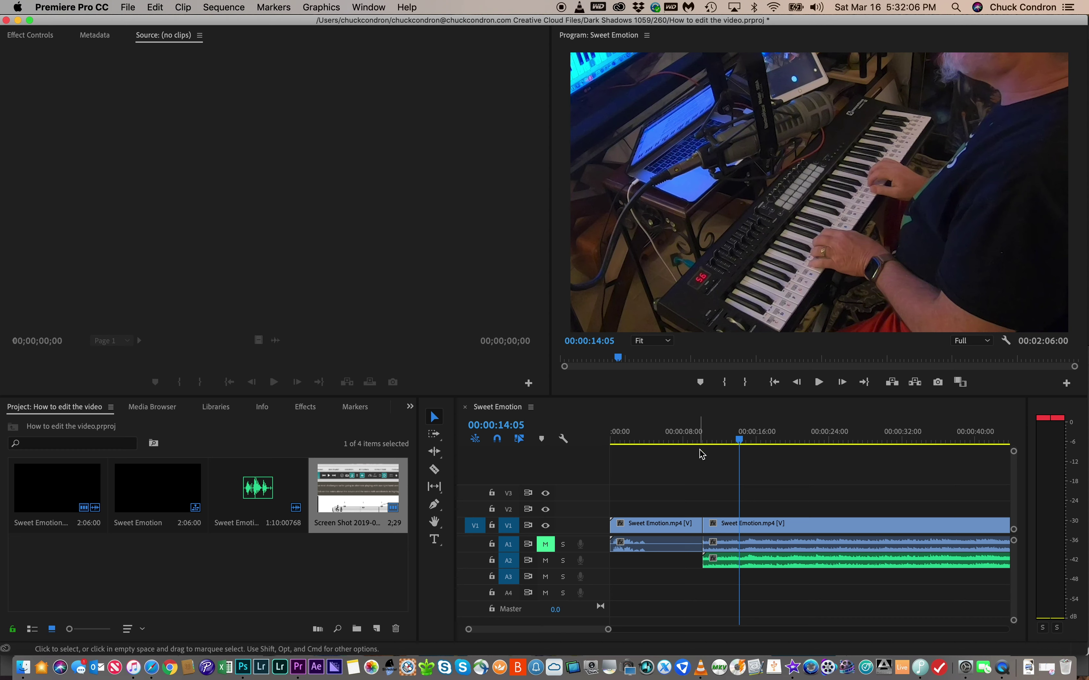
{"action": "left_click", "coordinate": [657, 525]}
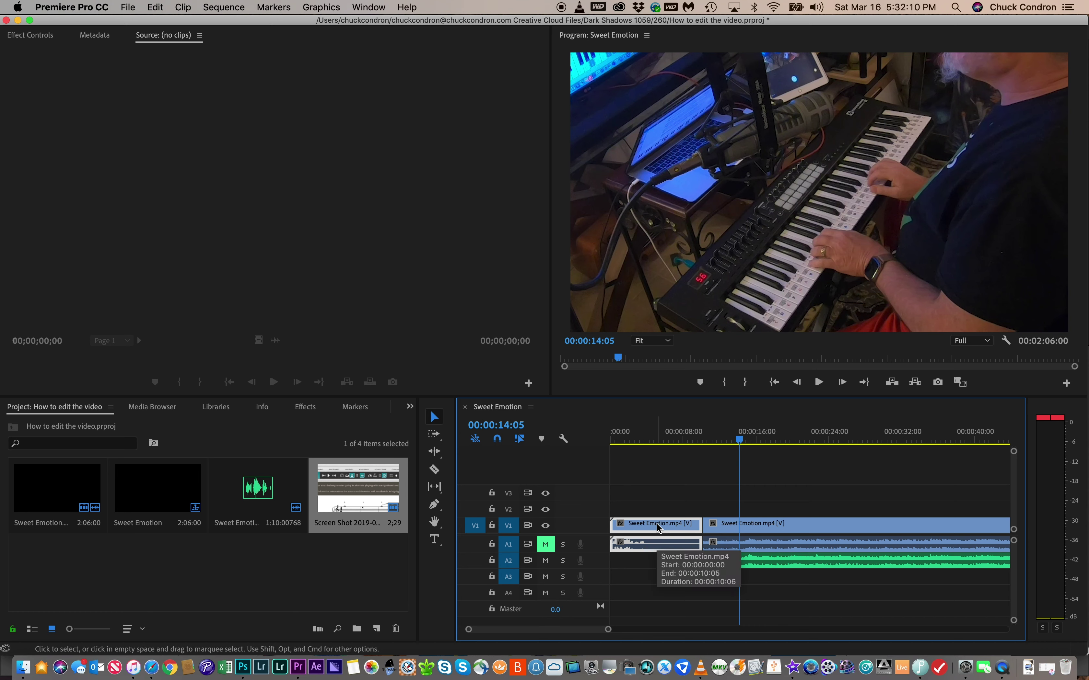
{"action": "key", "text": "Delete"}
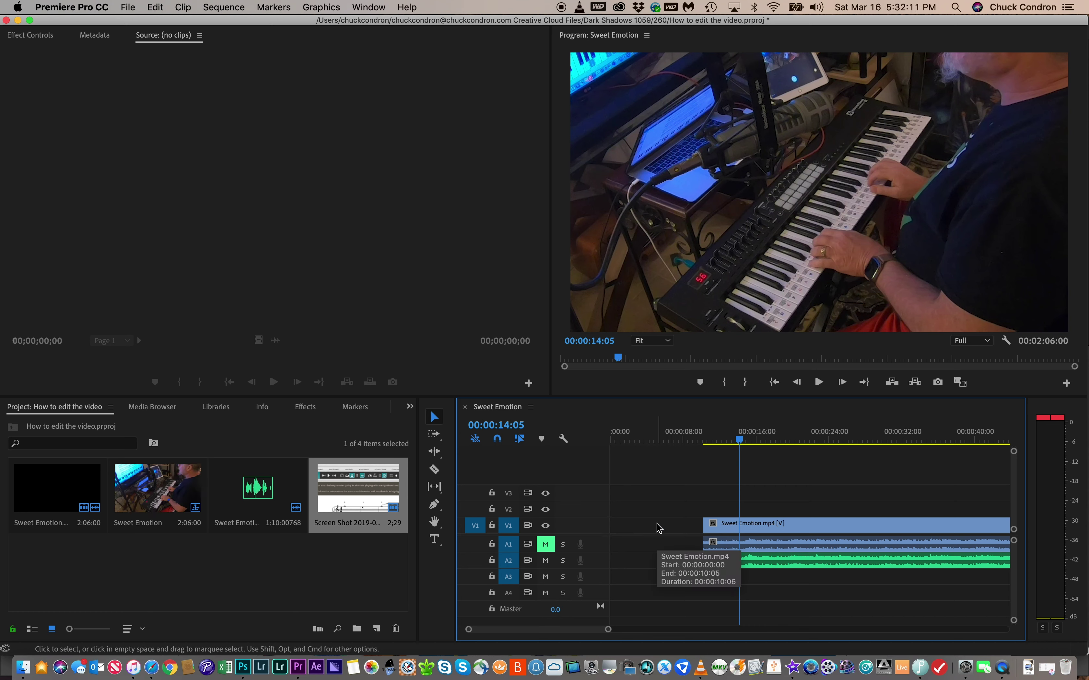
Step: Move the remaining video clip and recorded audio together to the start of the sequence and return the playhead to 00:00:00:00
{"action": "left_click", "coordinate": [742, 528]}
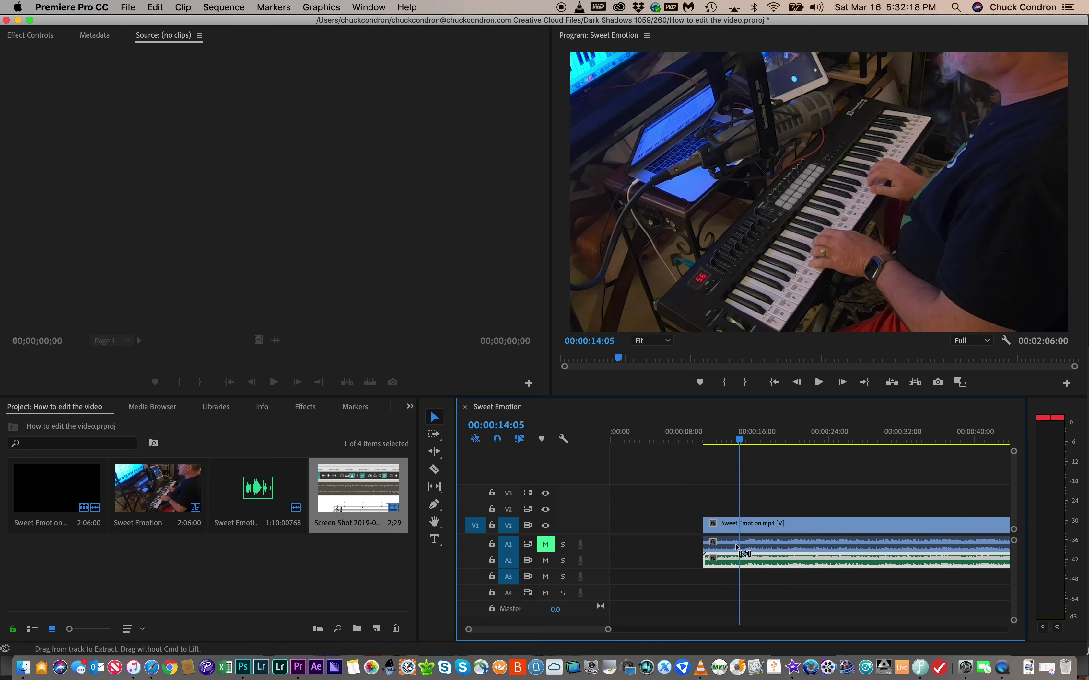
{"action": "left_click", "coordinate": [740, 562], "text": "shift"}
{"action": "left_click_drag", "start_coordinate": [732, 535], "coordinate": [623, 528]}
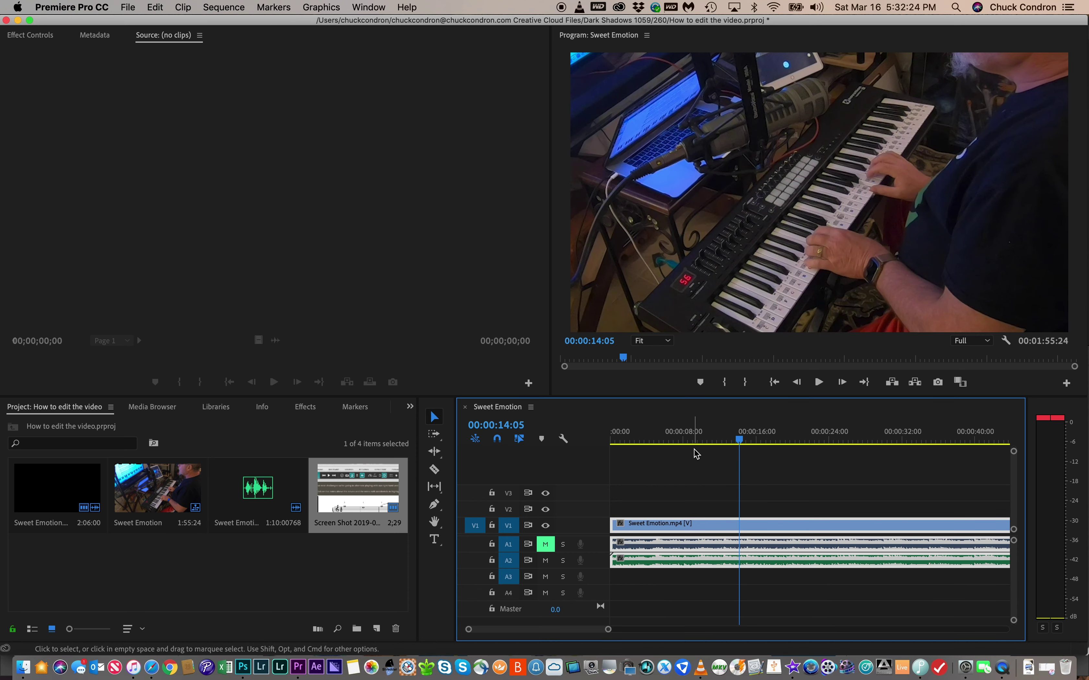
{"action": "left_click_drag", "start_coordinate": [740, 443], "coordinate": [579, 445]}
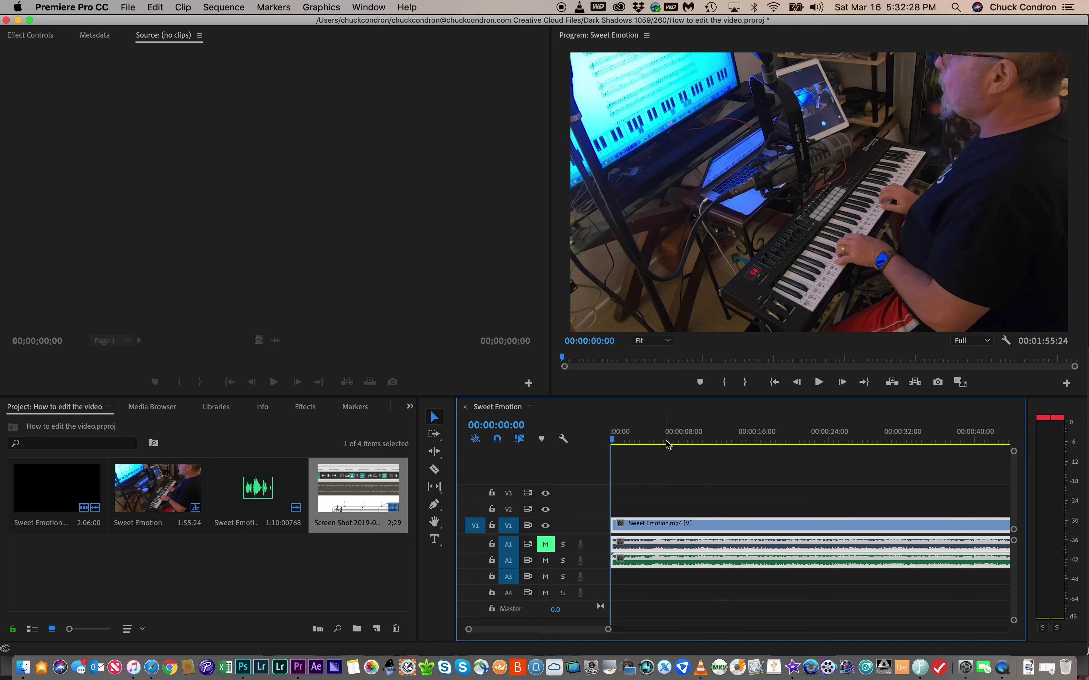
Step: Review the media export settings for the Sweet Emotion sequence, including format, preset and output name, and close them without exporting
{"action": "left_click", "coordinate": [131, 7]}
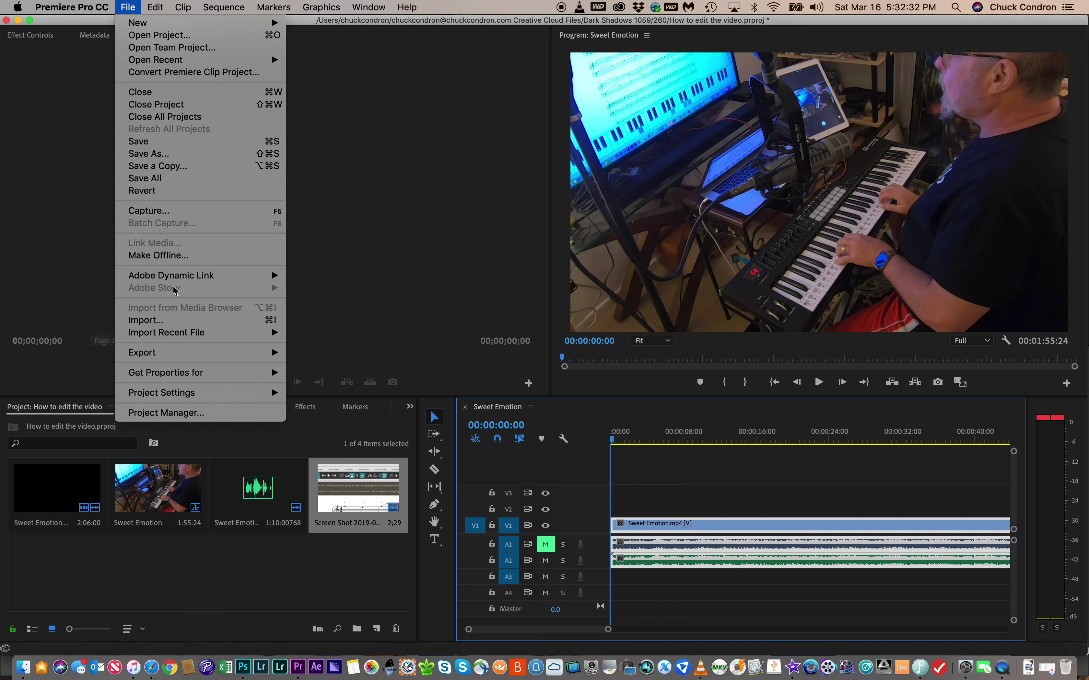
{"action": "mouse_move", "coordinate": [169, 353]}
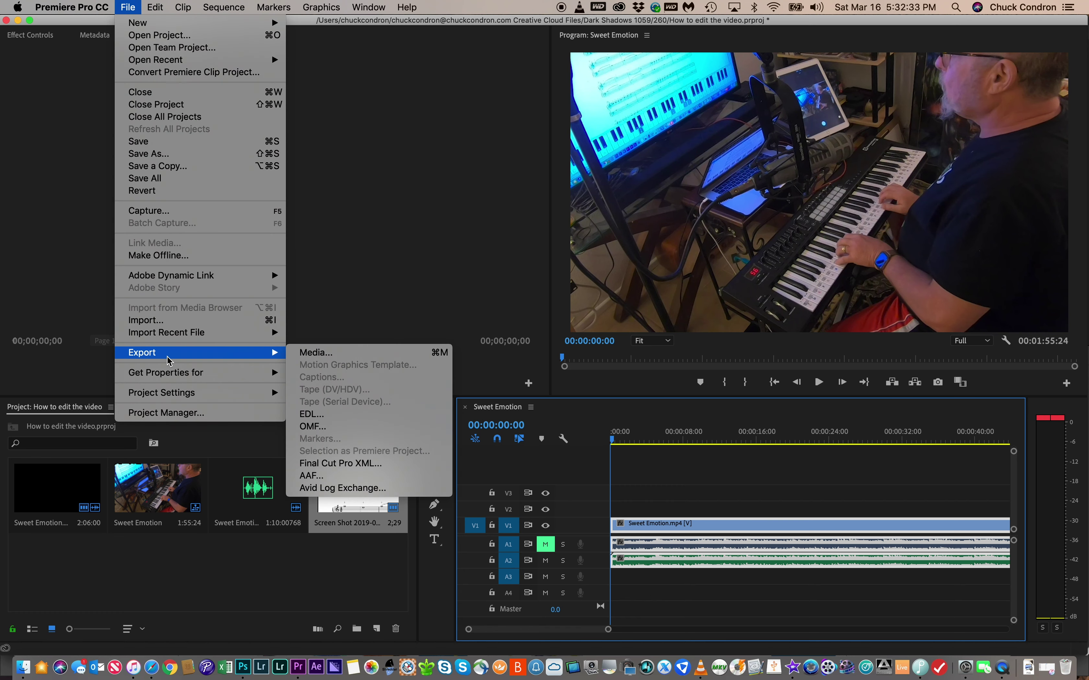
{"action": "left_click", "coordinate": [302, 353]}
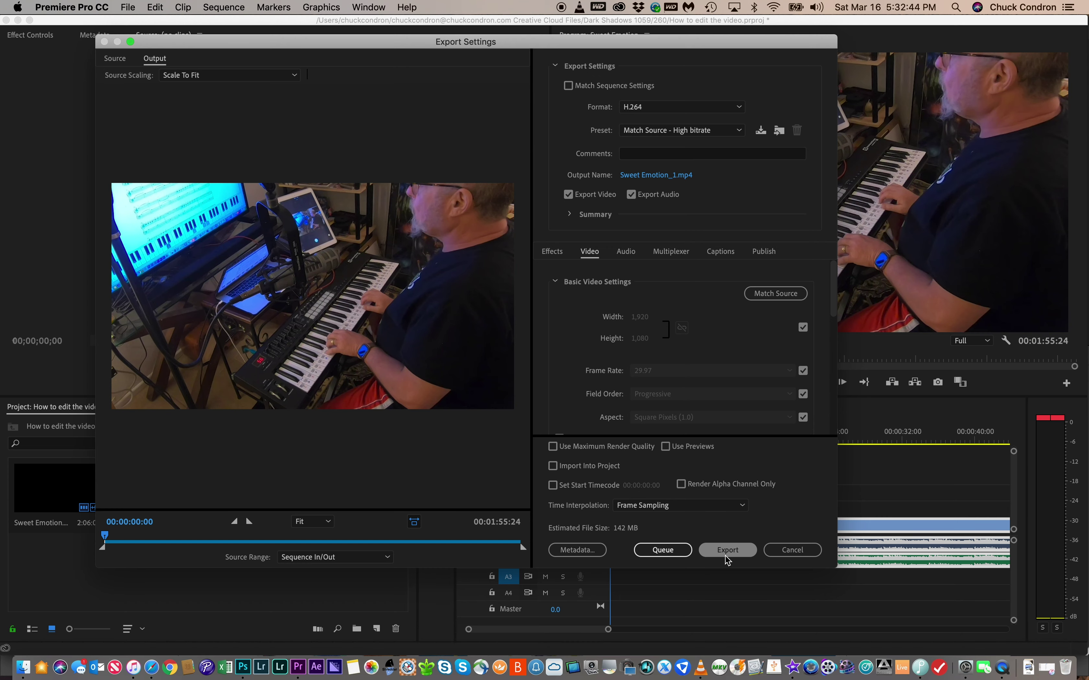
{"action": "left_click", "coordinate": [781, 552]}
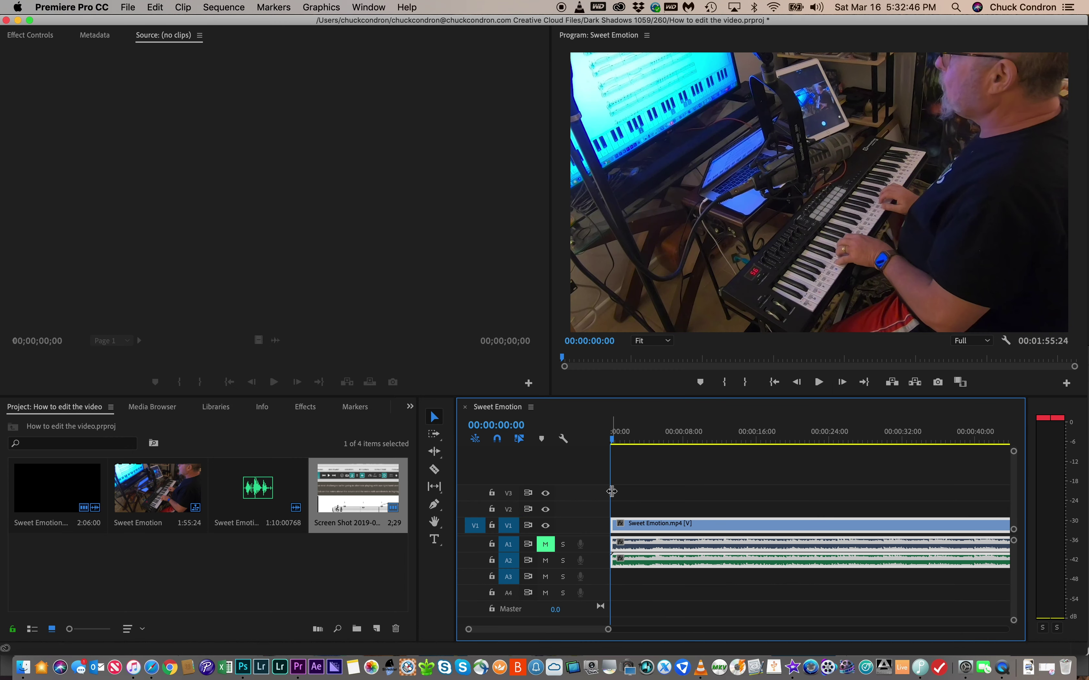